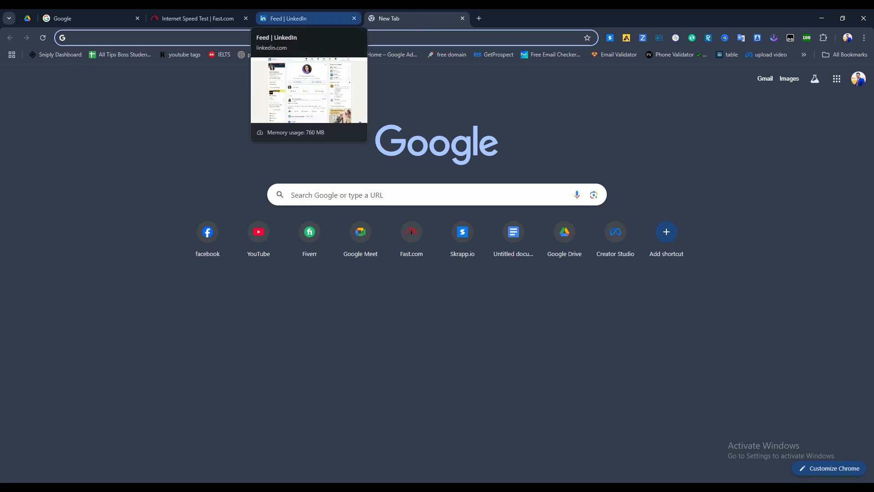
Step: Switch to the open LinkedIn feed and search the site for "real estate"
left_click(296, 18)
scroll(418, 273, "down", 5)
scroll(419, 274, "up", 5)
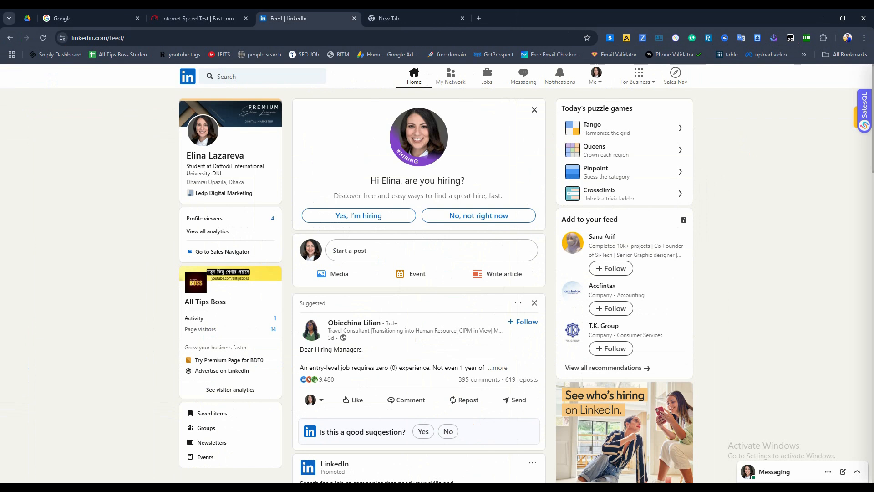
scroll(419, 273, "down", 5)
scroll(419, 273, "up", 5)
scroll(418, 274, "down", 6)
scroll(419, 273, "up", 6)
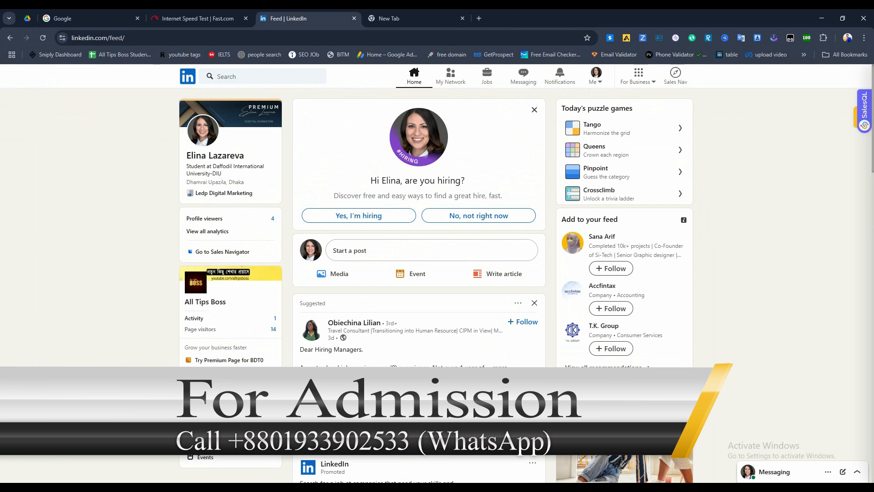
left_click(267, 76)
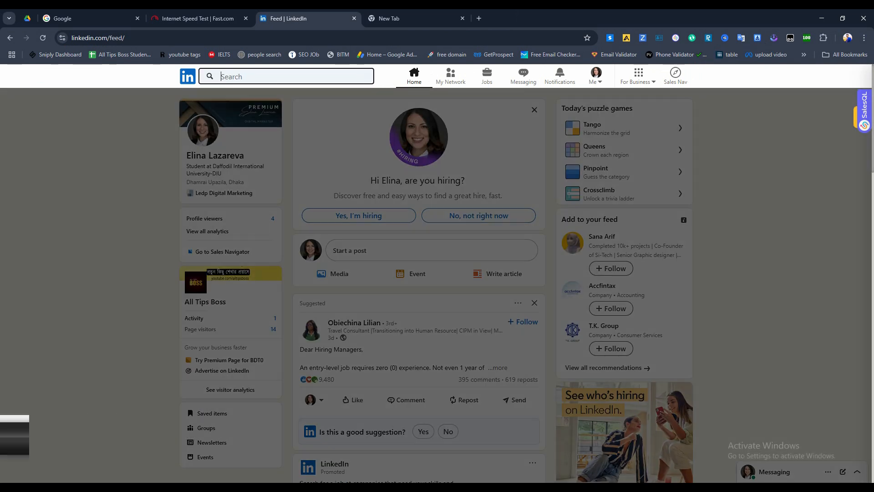
type("real estate")
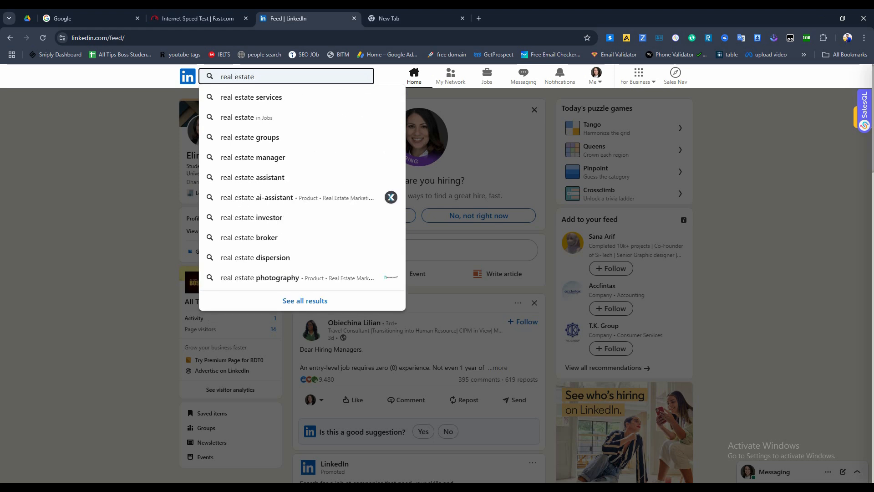
key("Return")
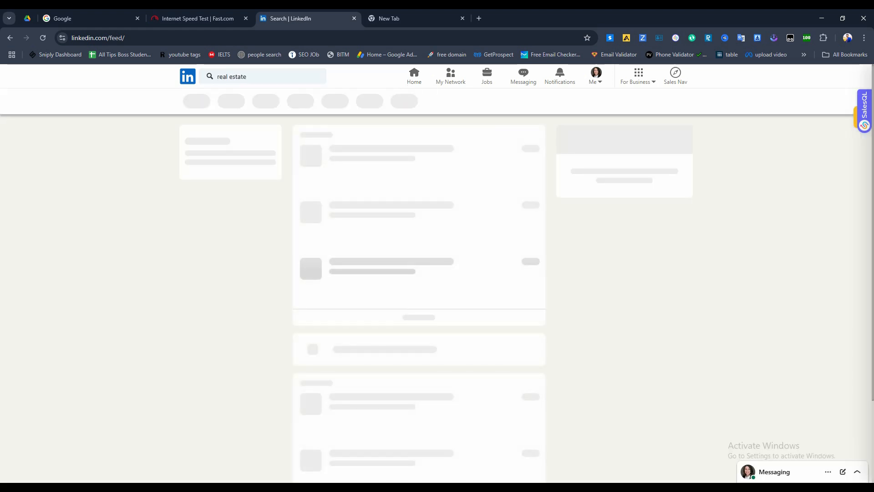
Step: Limit the "real estate" results to People and open the same search in Sales Navigator
scroll(419, 296, "down", 3)
scroll(364, 198, "up", 3)
left_click(299, 101)
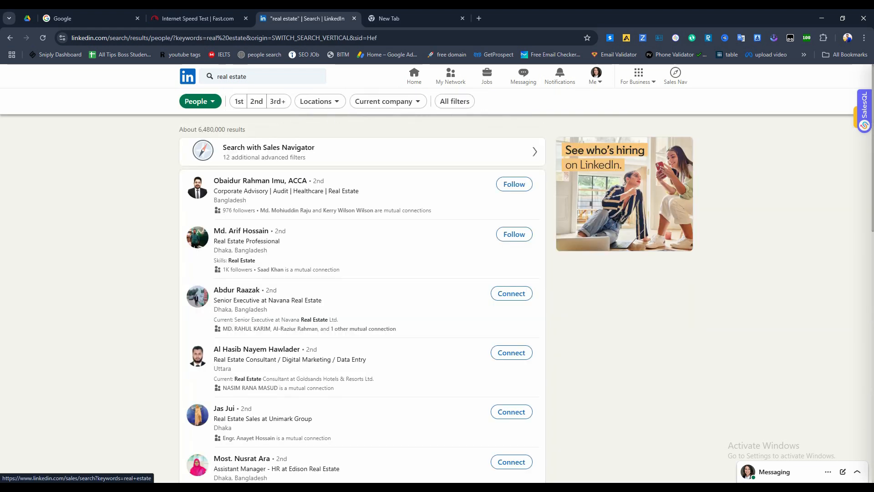
left_click(269, 151)
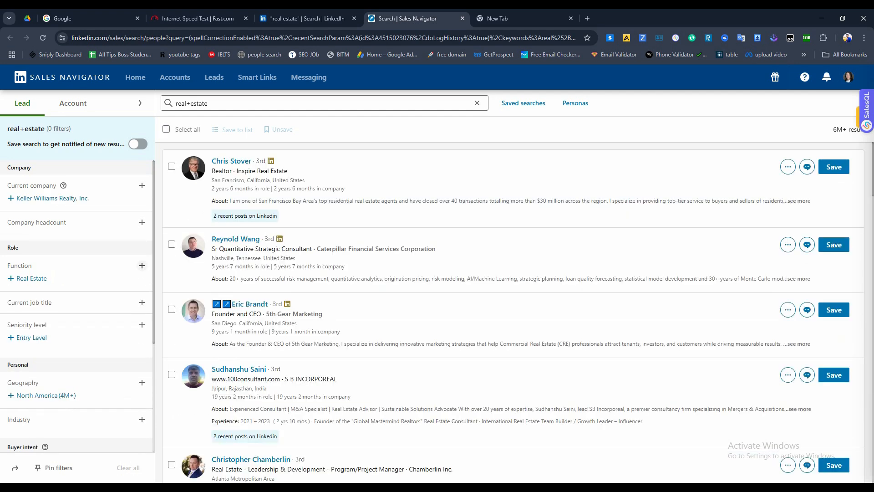
Step: Filter the lead search by geography to include United States
scroll(73, 305, "down", 2)
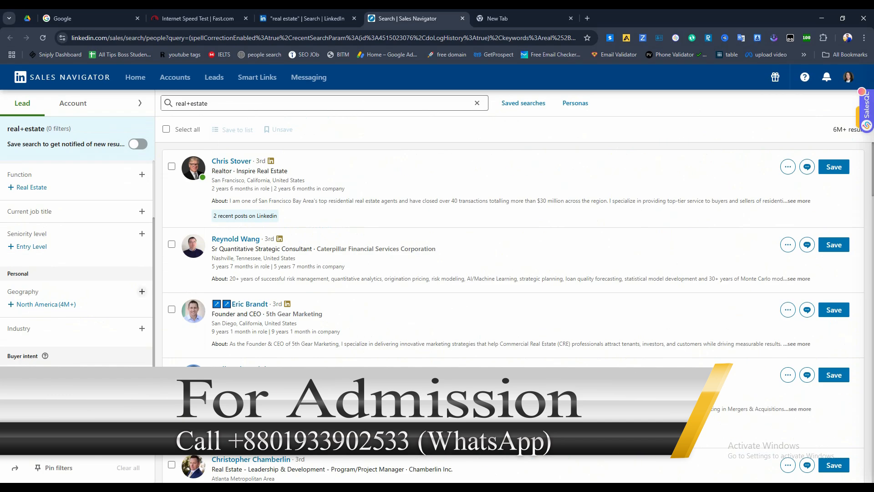
left_click(142, 292)
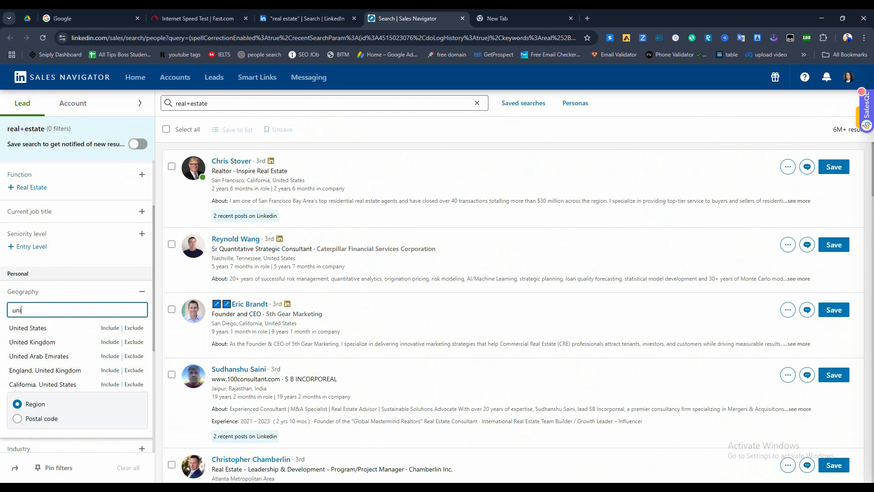
key("Return")
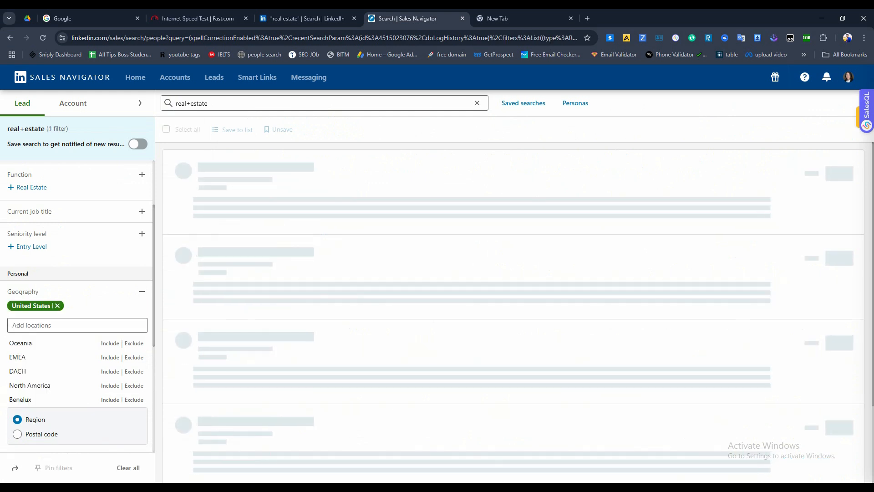
Step: Look through the filtered leads down to the end of the first results page
scroll(513, 309, "down", 10)
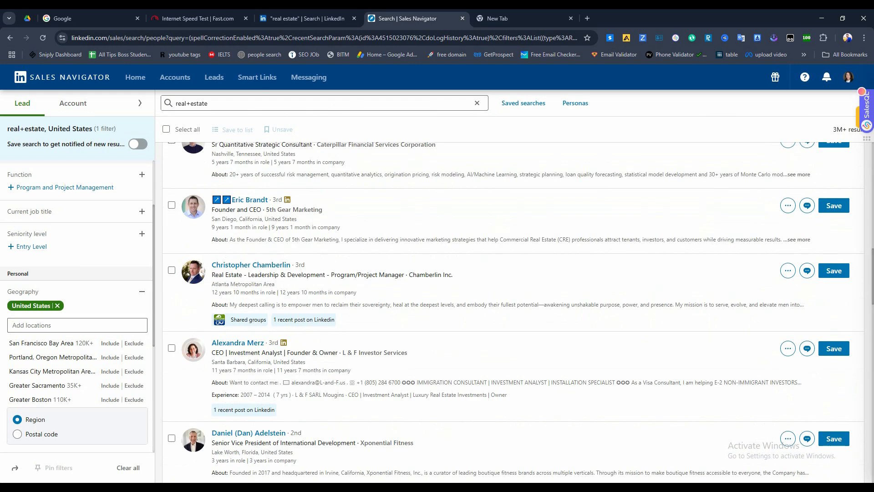
key("ctrl+a")
scroll(513, 309, "down", 10)
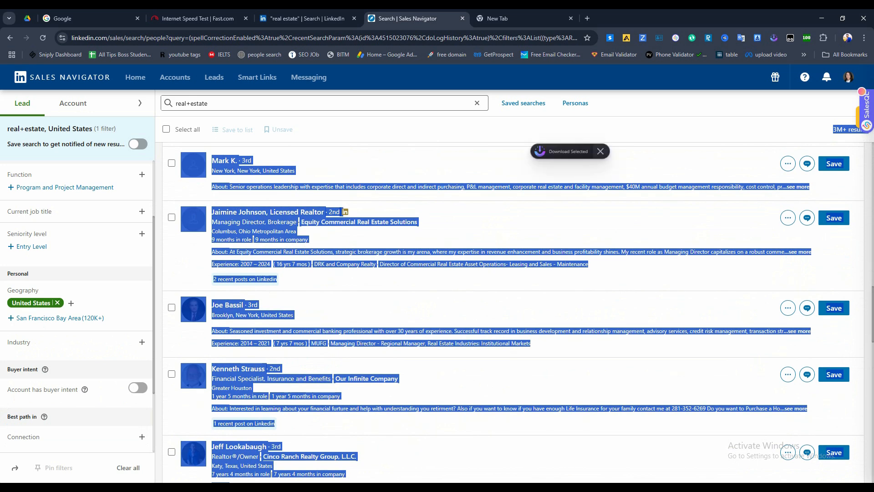
scroll(513, 309, "down", 10)
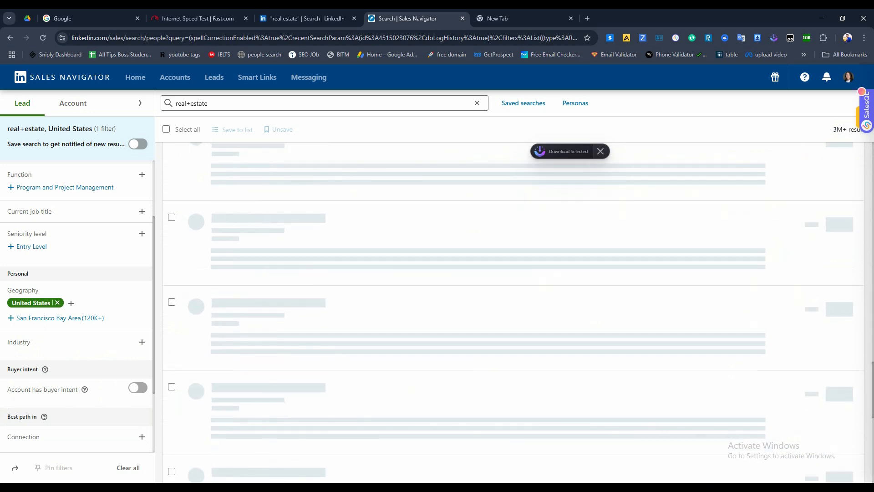
scroll(513, 309, "down", 3)
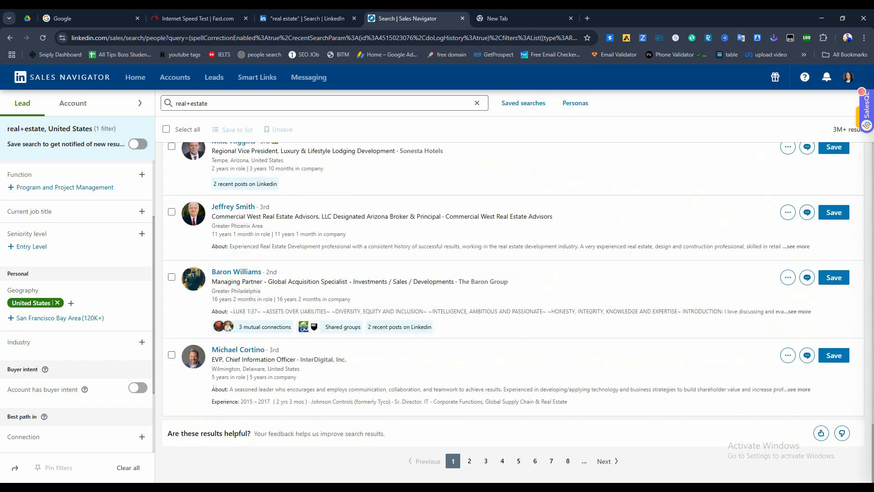
scroll(513, 310, "up", 15)
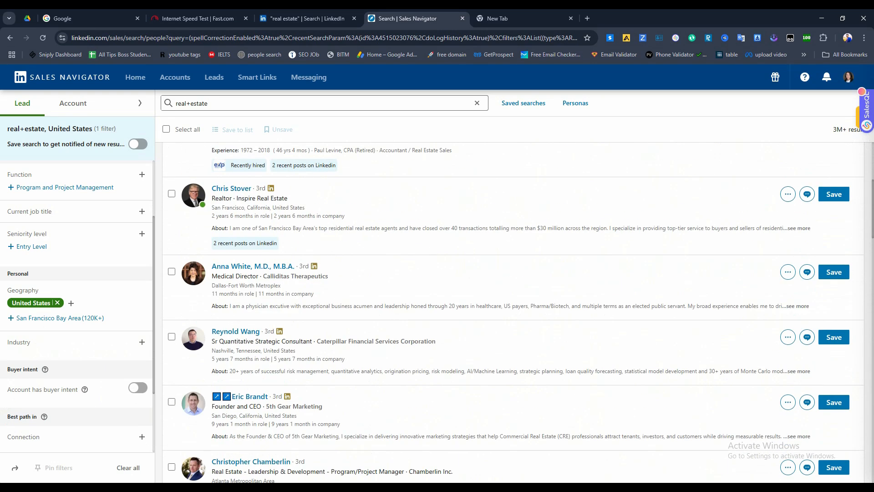
Step: Open skrapp.io in the empty browser tab and go to its dashboard
left_click(514, 18)
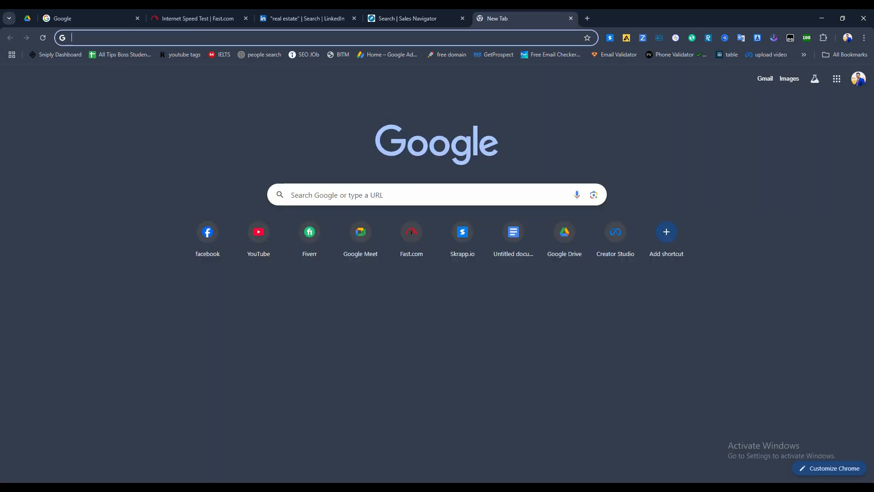
type("sk")
key("Return")
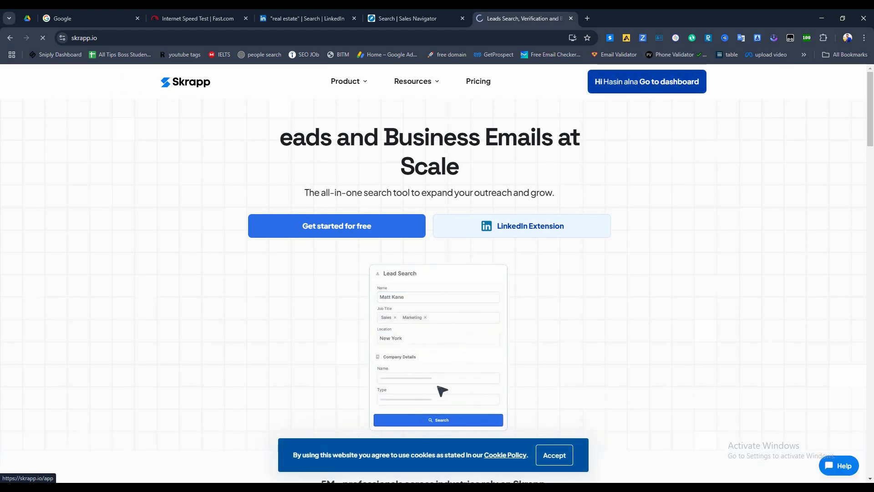
left_click(646, 81)
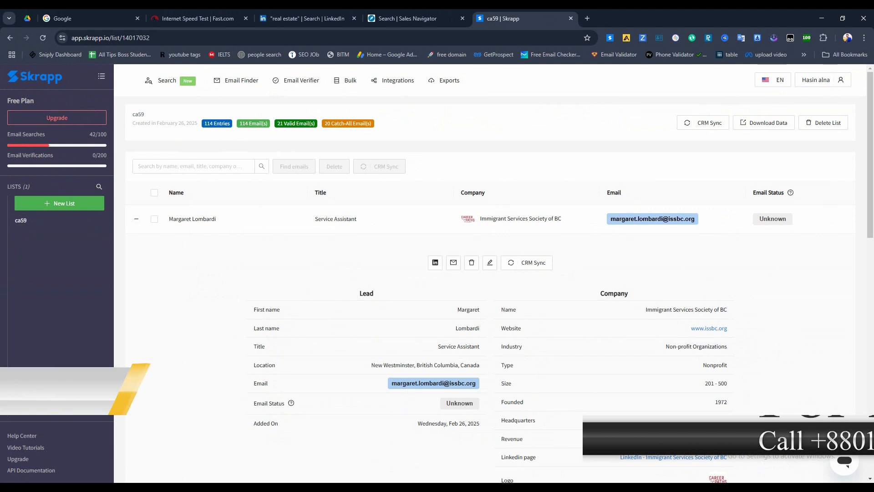
Step: Create a new Skrapp list named "rL us"
left_click(59, 204)
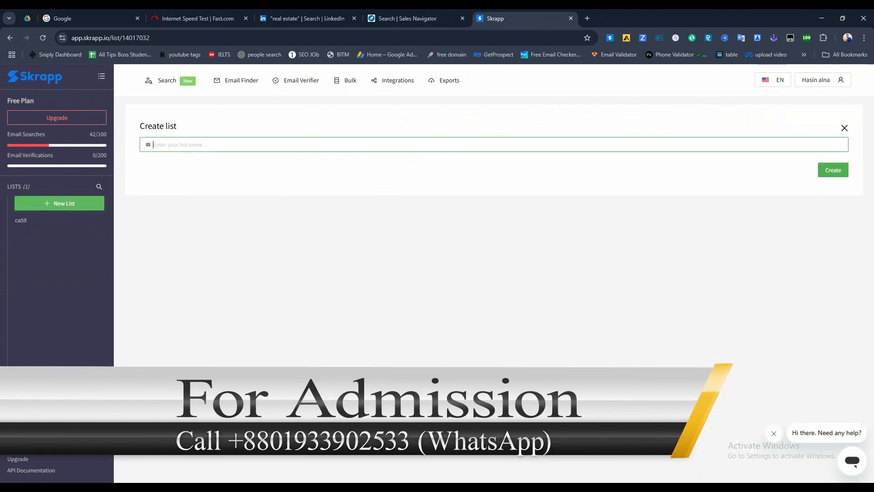
type("c")
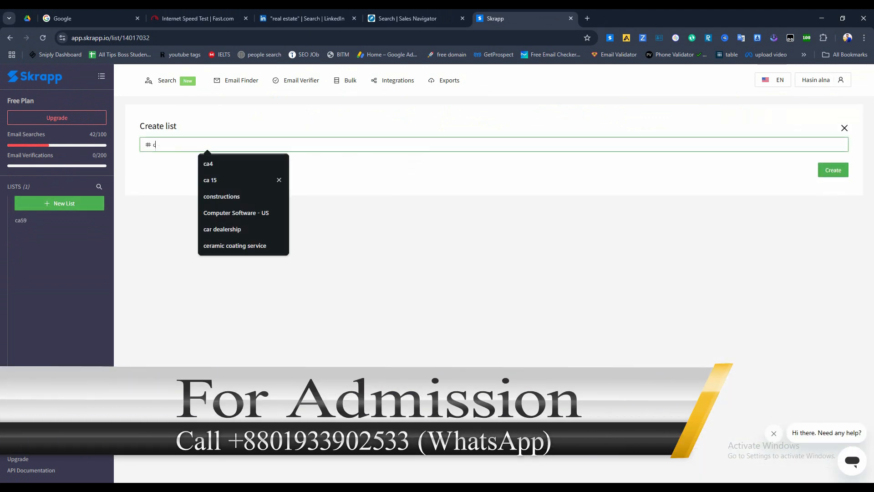
key("BackSpace")
type("r")
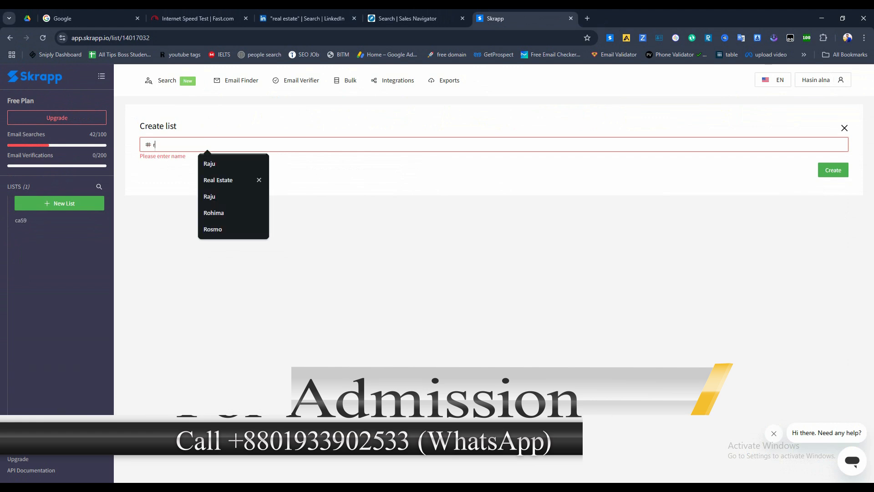
type("L us")
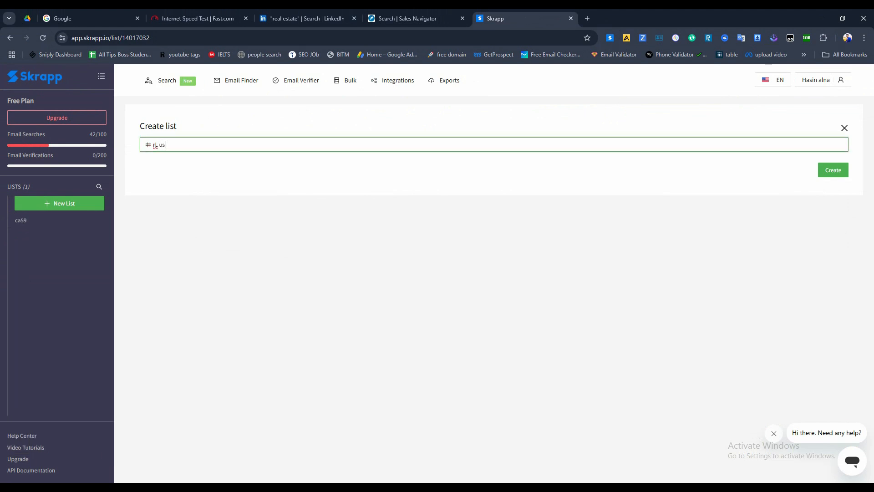
key("Return")
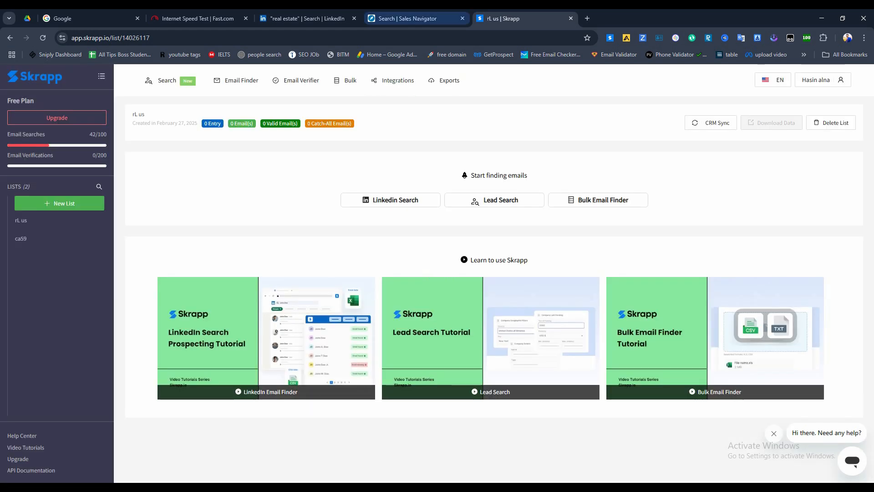
Step: Return to the Sales Navigator search and review the United States real estate leads on the first results page
left_click(415, 19)
left_click(519, 19)
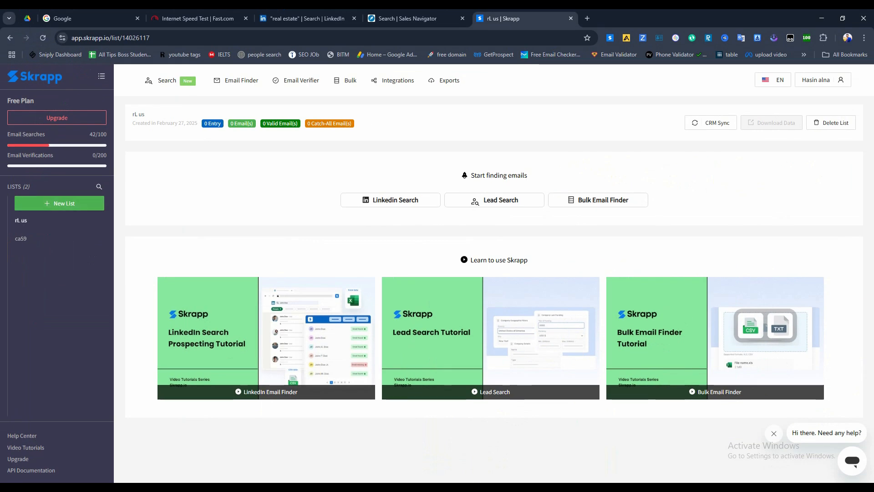
left_click(364, 38)
left_click(410, 102)
left_click(410, 19)
scroll(514, 314, "down", 6)
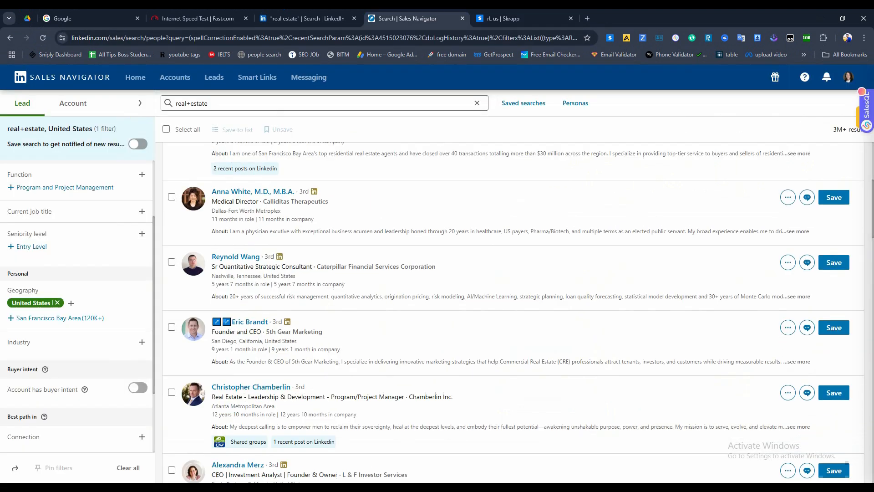
scroll(513, 314, "up", 7)
scroll(77, 305, "down", 2)
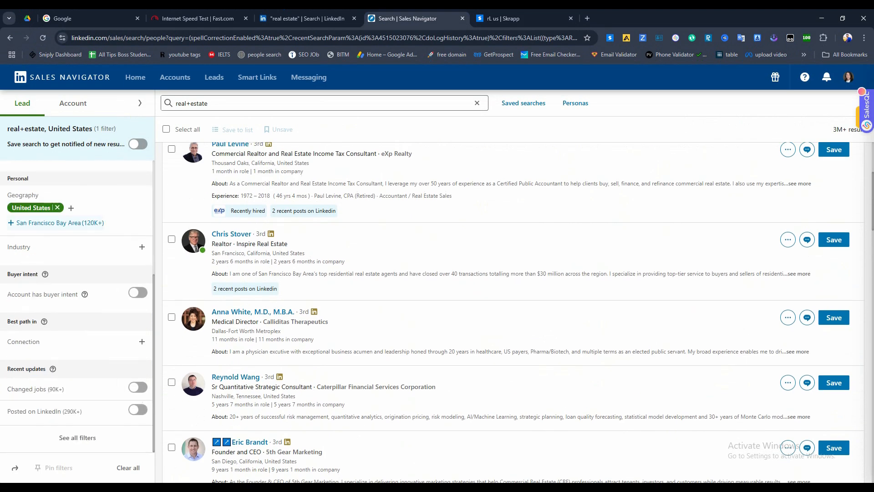
scroll(513, 314, "up", 3)
scroll(513, 314, "down", 8)
scroll(415, 283, "down", 15)
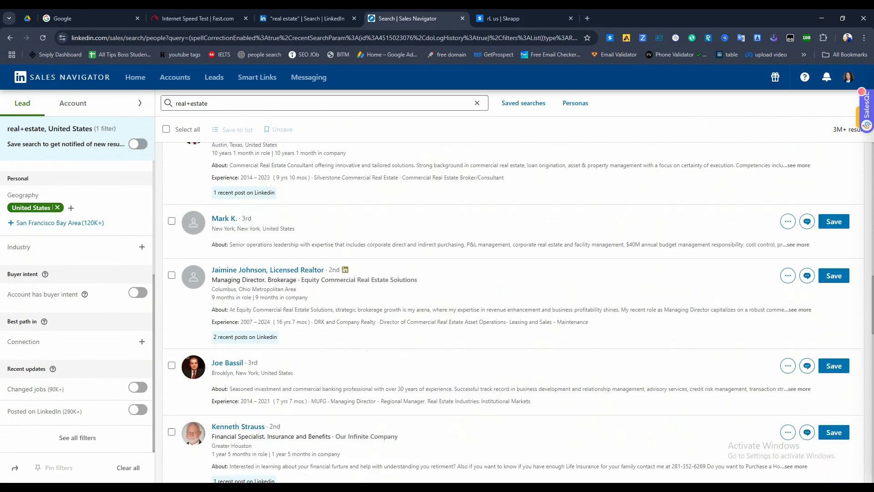
scroll(514, 314, "up", 18)
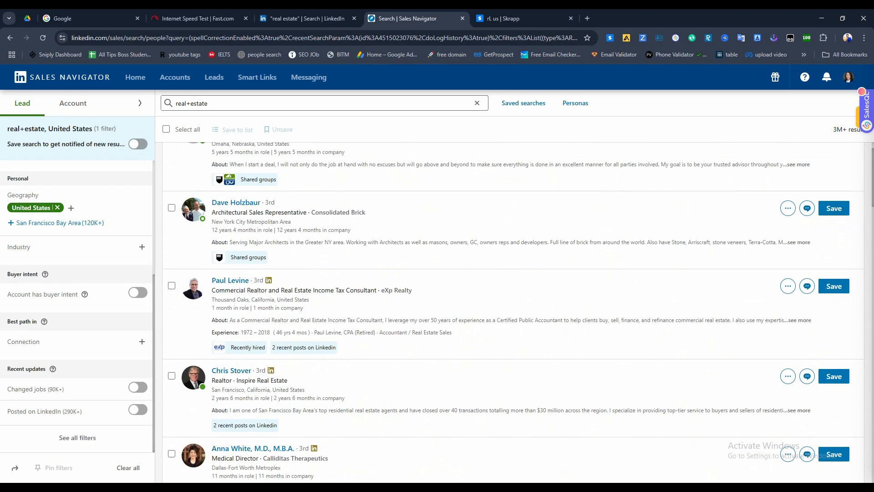
Step: Run the Skrapp Email Finder on results page 1, saving only profiles with found emails to the "rL us" list
left_click(610, 38)
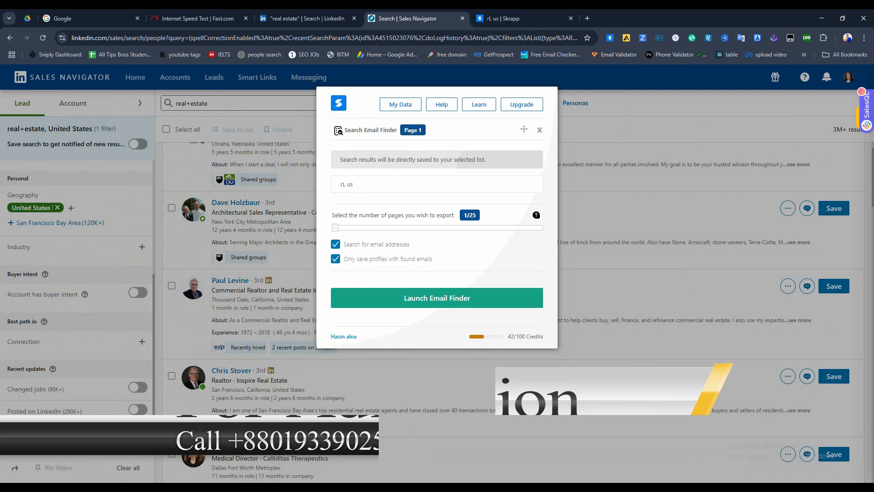
left_click(437, 297)
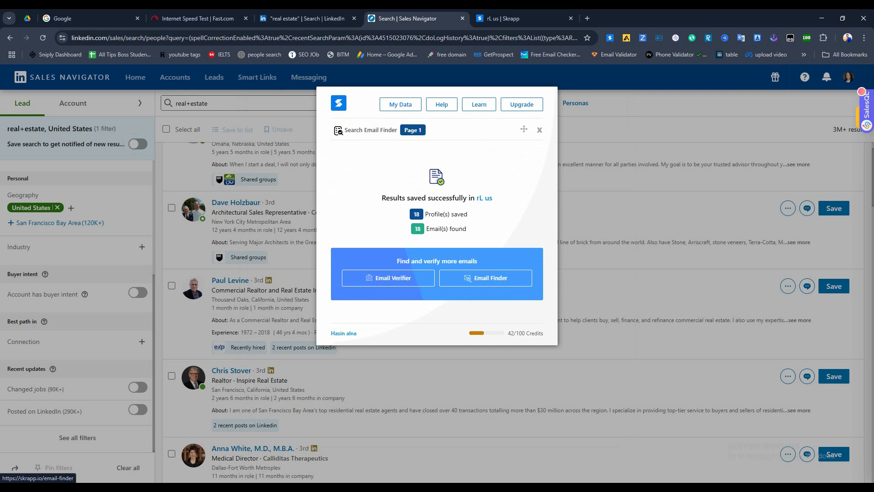
left_click(540, 130)
Step: Open results page 2 and run the Skrapp Email Finder on it, saving the leads to the "rL us" list
scroll(513, 312, "down", 20)
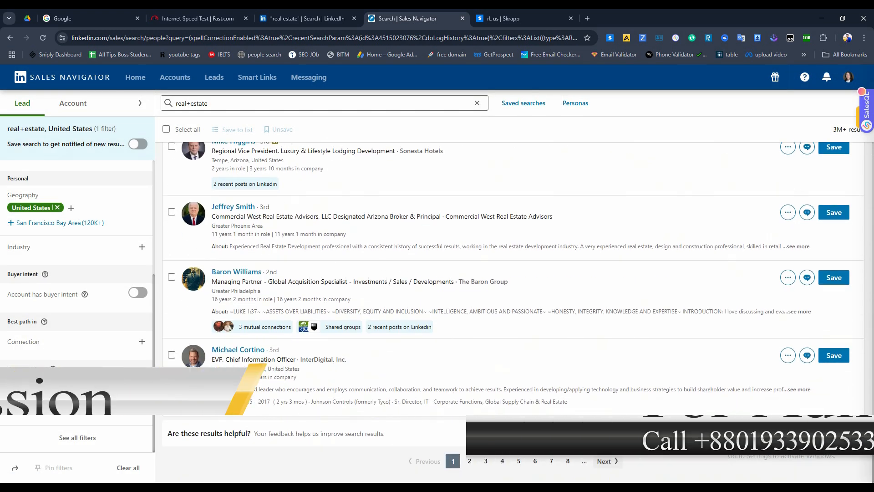
left_click(469, 461)
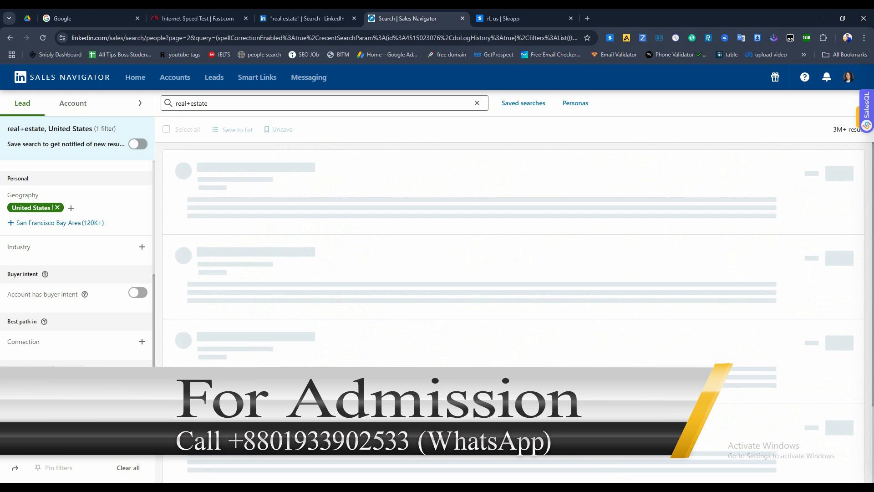
left_click(610, 38)
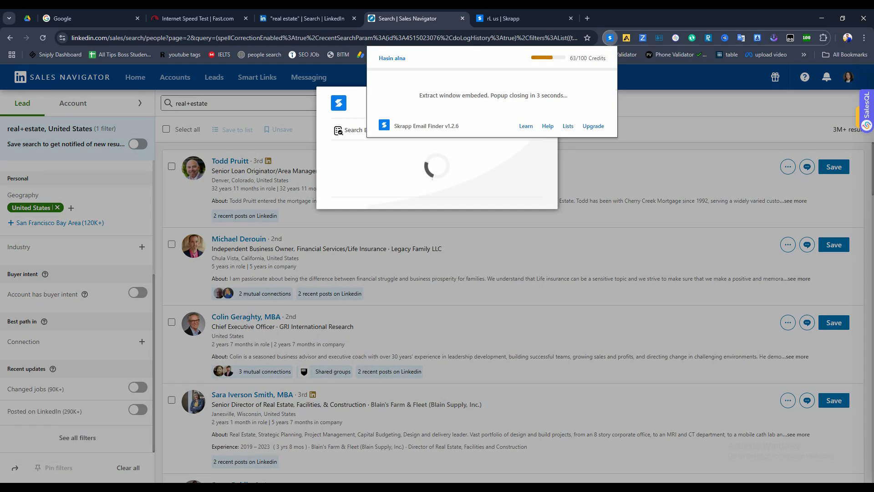
left_click(436, 298)
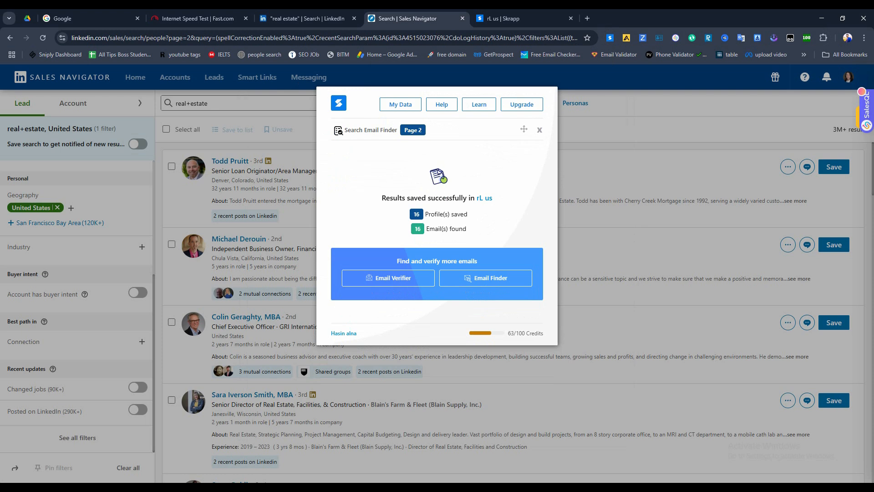
left_click(539, 130)
scroll(513, 312, "down", 20)
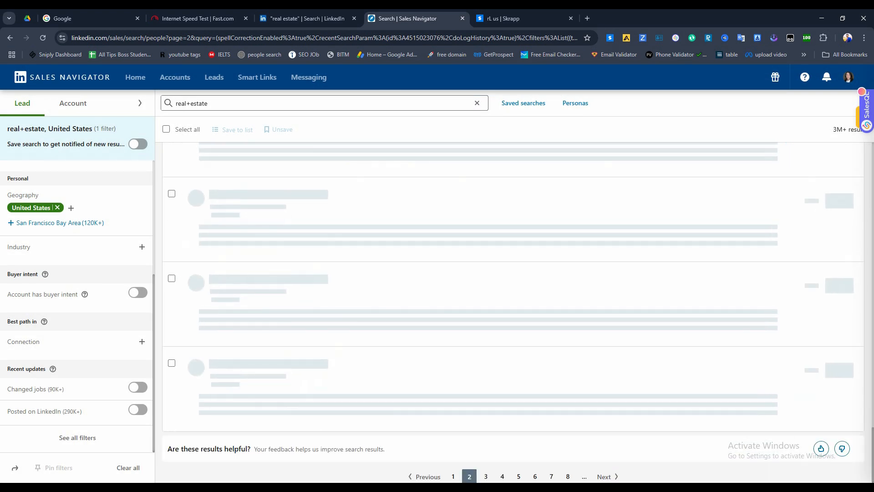
Step: Open results page 3 and run the Skrapp Email Finder on it, saving the profiles to the "rL us" list
left_click(607, 476)
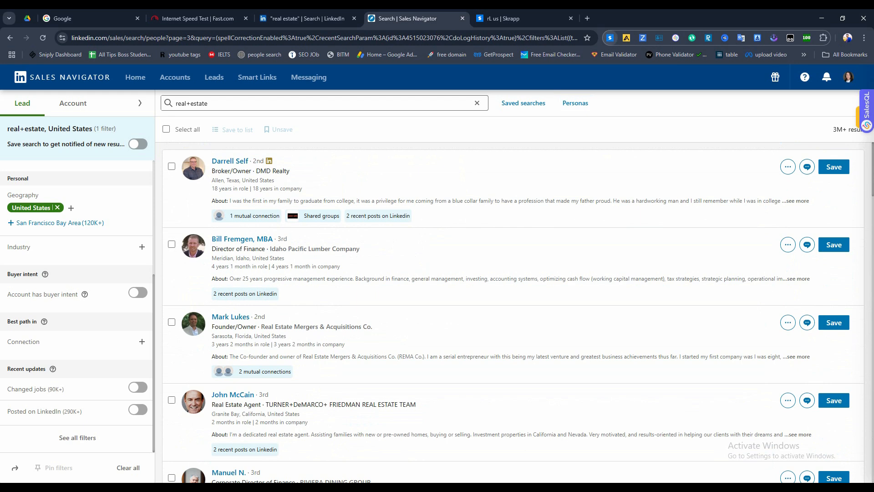
left_click(610, 38)
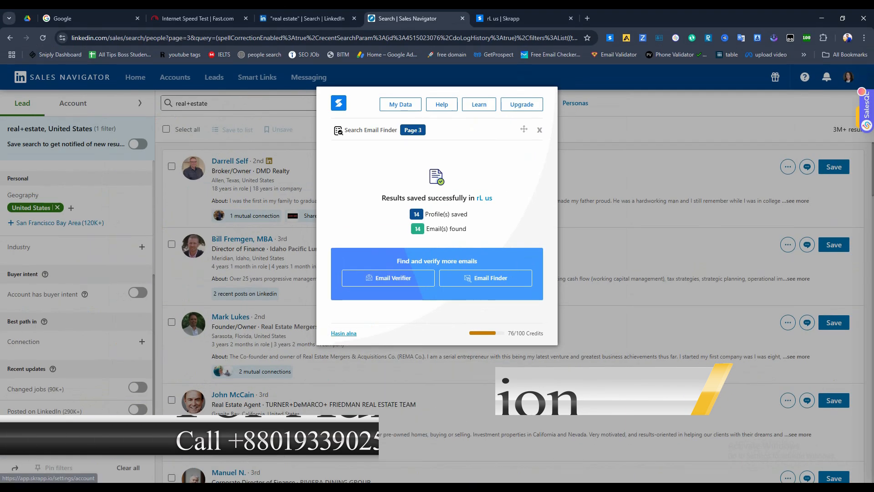
Step: Open the "rL us" list in Skrapp and download its Valid, Catch-All and Unknown entries as an Excel file
left_click(343, 333)
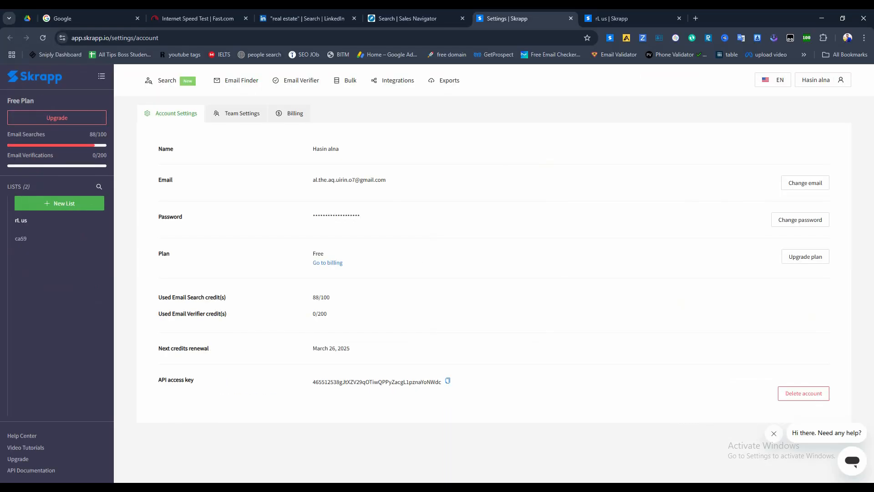
left_click(83, 229)
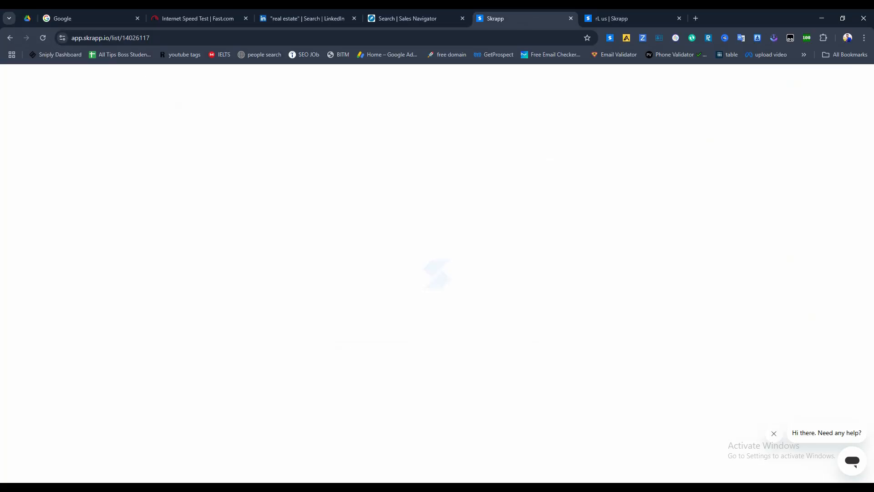
mouse_move(255, 122)
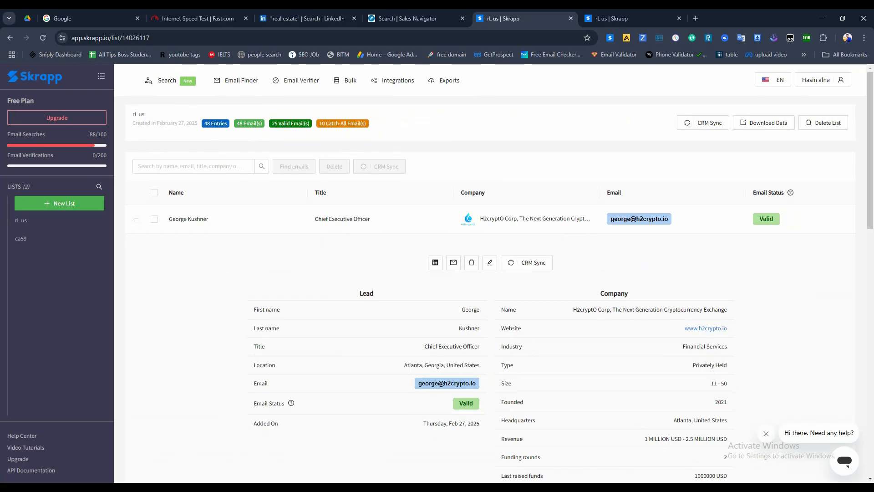
left_click(764, 122)
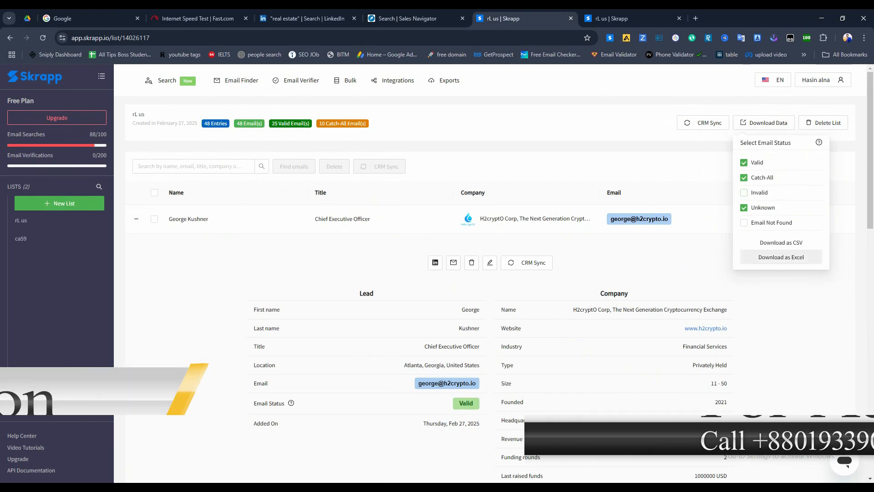
left_click(781, 257)
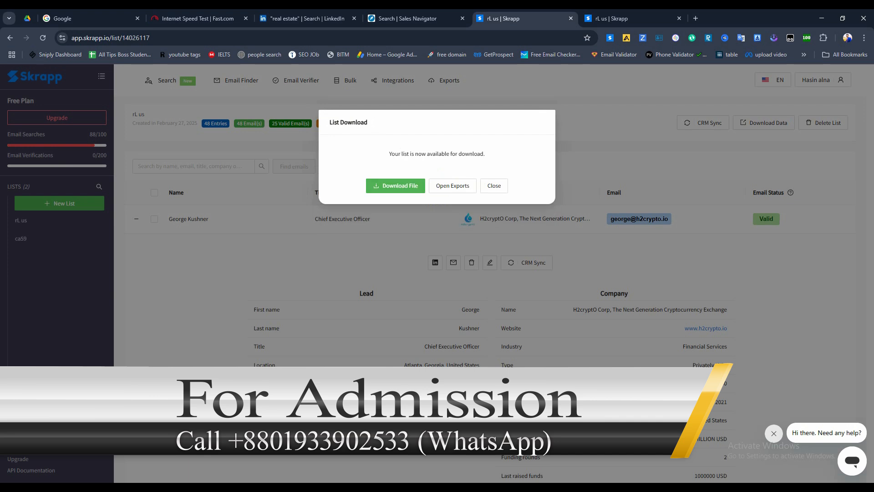
left_click(395, 185)
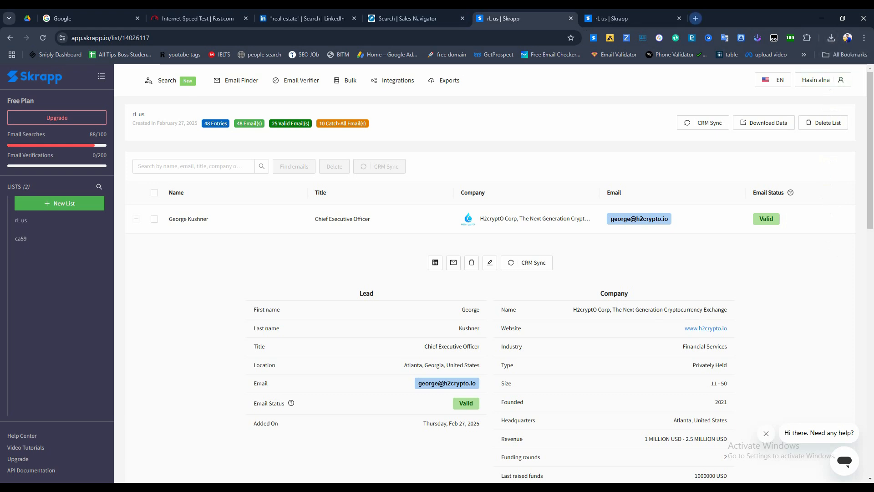
Step: Switch to Google Drive in a new tab, upload the exported "rL us" Excel file and open it in Google Sheets
left_click(695, 19)
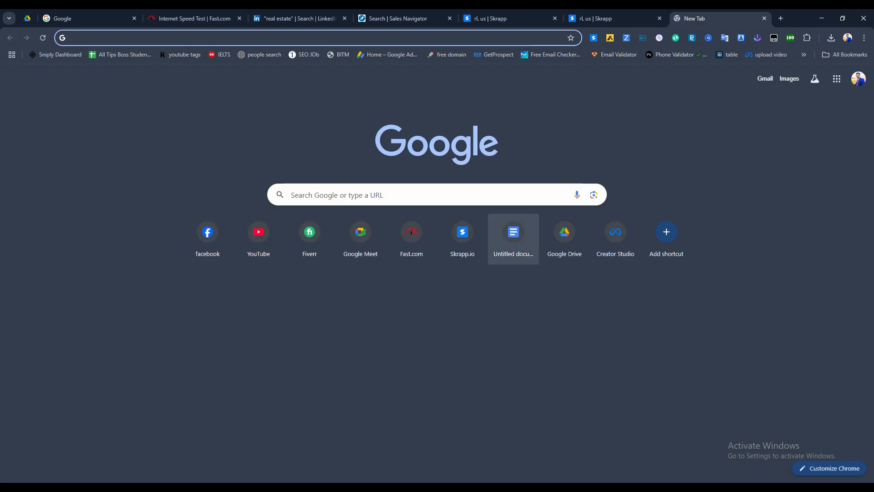
left_click(564, 234)
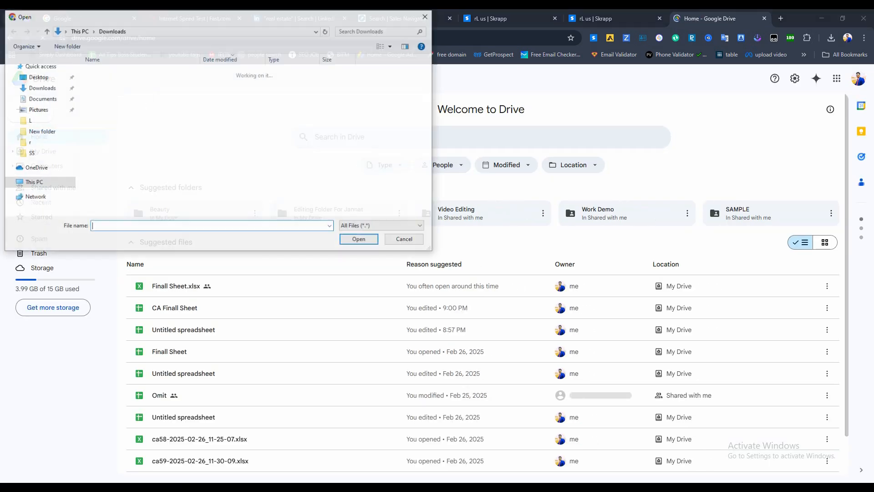
left_click(359, 234)
double_click(202, 199)
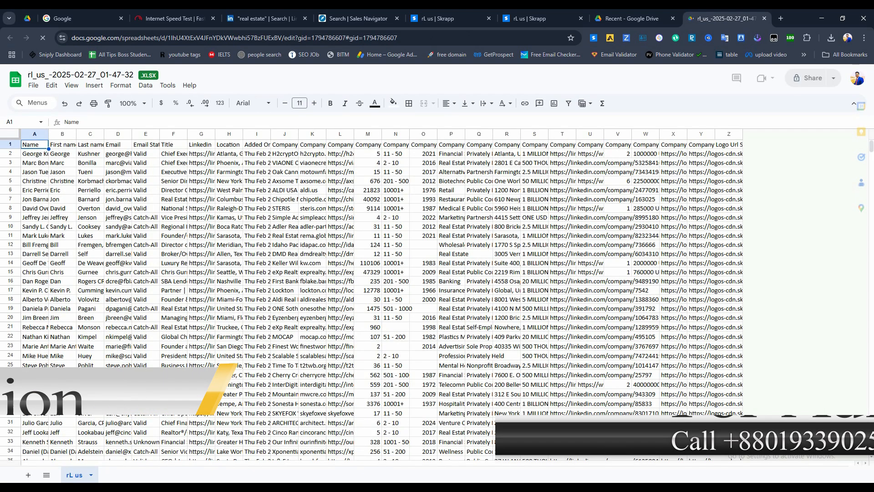
Step: Widen the first two name columns and delete the combined Name column from the sheet
left_click(257, 181)
left_click(73, 144)
left_click_drag(84, 134, 143, 134)
left_click(57, 134)
right_click(58, 134)
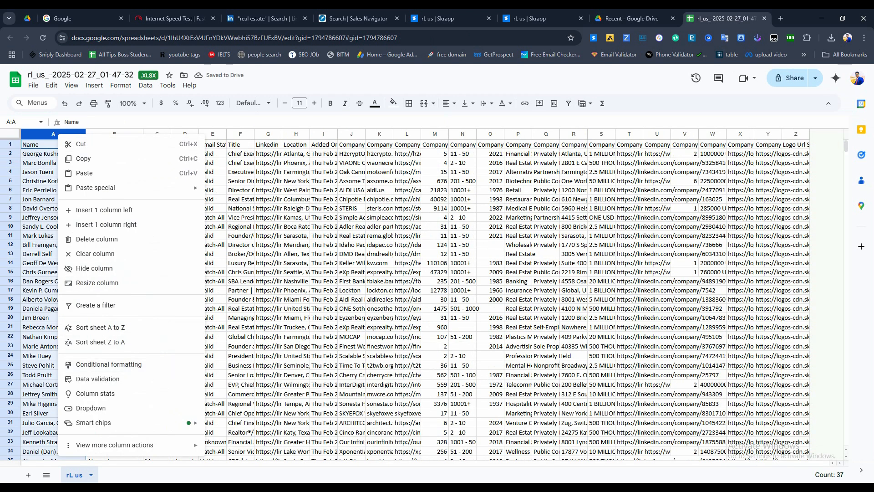
left_click(97, 239)
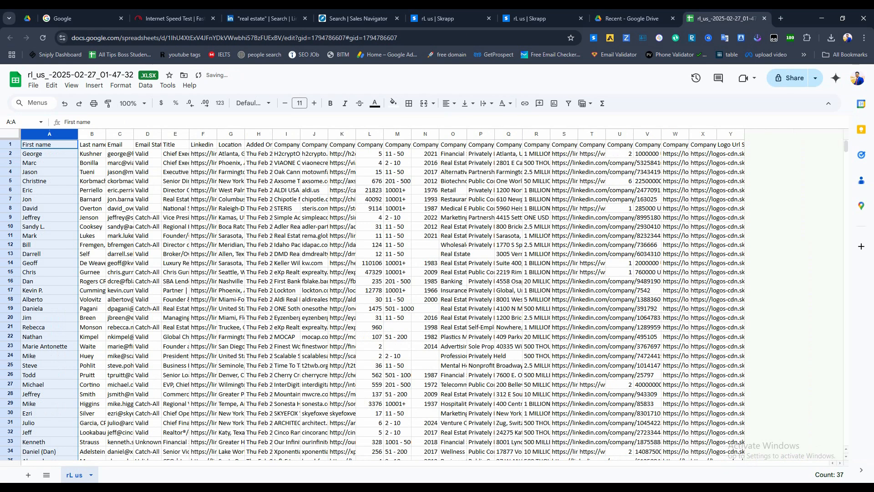
Step: Fit the widths of the Last name and Email columns to their contents
left_click(92, 181)
double_click(105, 134)
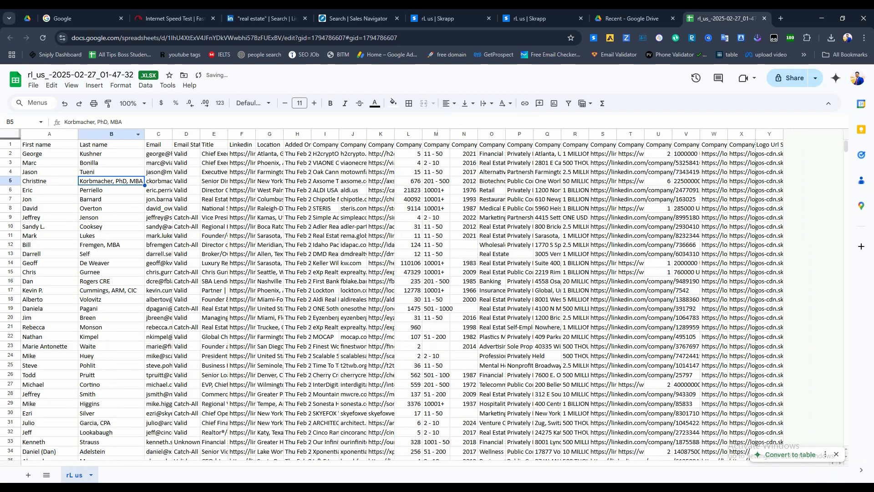
double_click(172, 134)
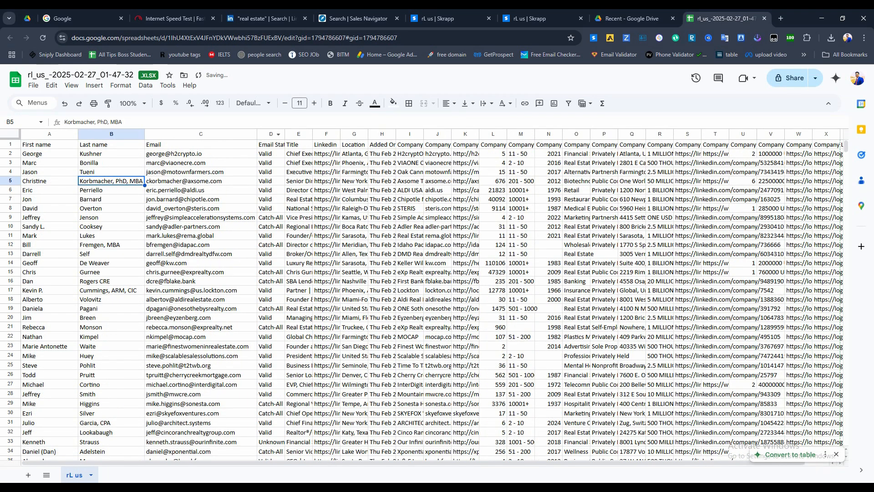
scroll(278, 135, "down", 10)
scroll(278, 134, "up", 10)
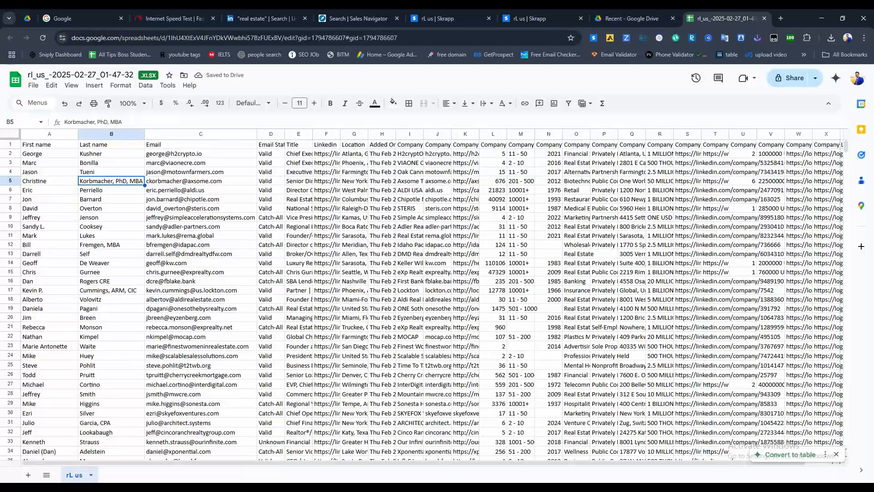
Step: Check the email statuses down to the last lead and fit the Email Status column to its contents
scroll(424, 296, "down", 7)
left_click(271, 298)
scroll(423, 296, "up", 7)
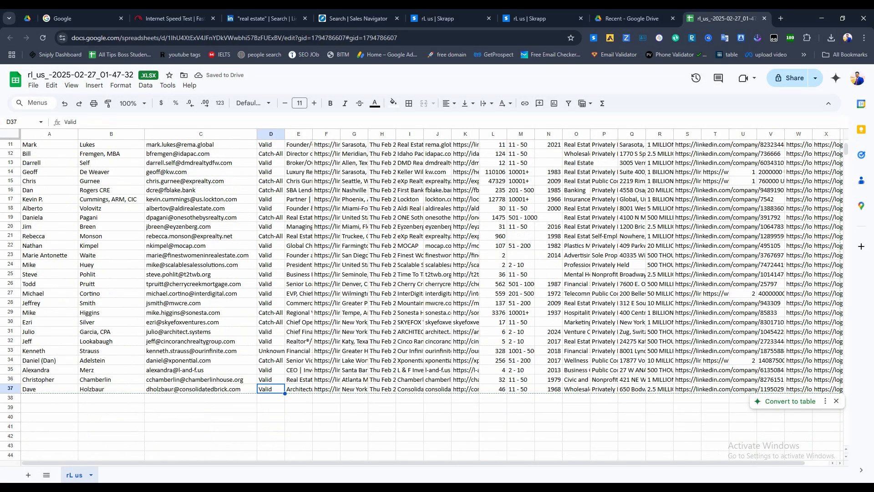
left_click_drag(271, 153, 271, 458)
scroll(423, 296, "up", 4)
double_click(271, 144)
double_click(284, 134)
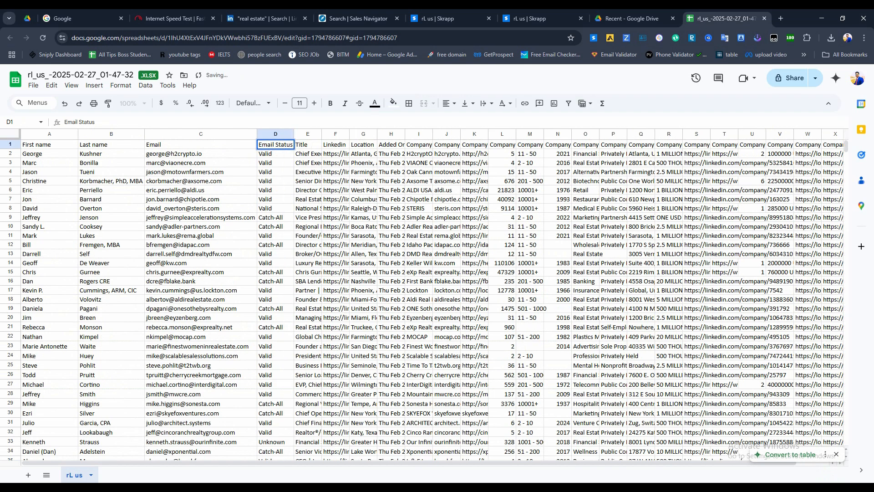
Step: Fit the Title column's width to the job titles
scroll(423, 296, "down", 4)
scroll(423, 296, "up", 4)
double_click(321, 134)
left_click(405, 226)
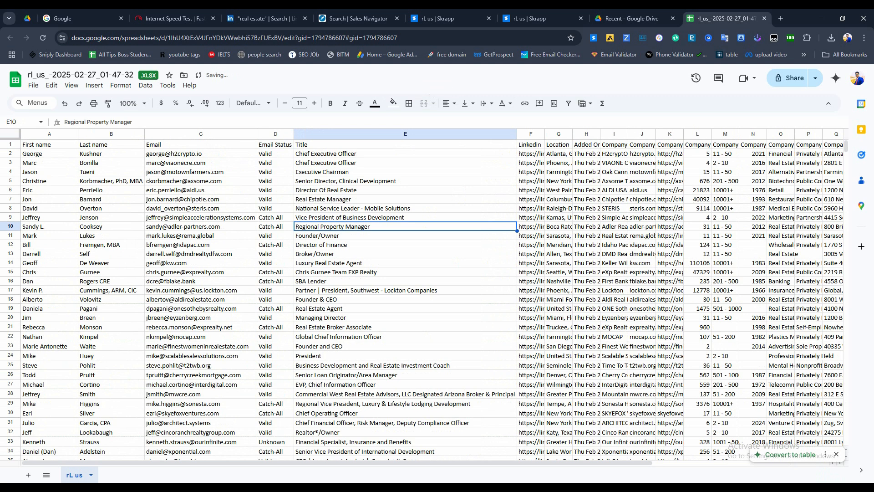
Step: Fit the Linkedin column's width to the full profile URLs
right_click(545, 134)
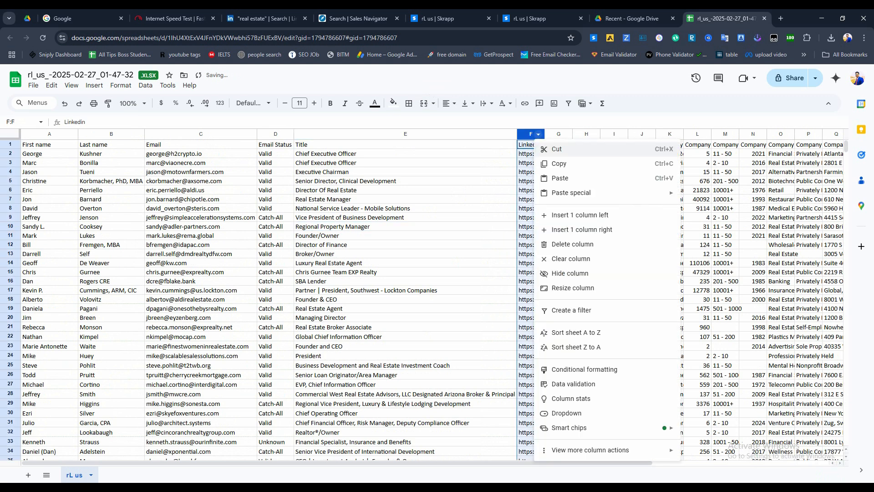
key("Escape")
double_click(544, 134)
scroll(455, 296, "down", 5)
scroll(455, 296, "up", 4)
Step: Fit the Location column's width to its contents
scroll(456, 296, "right", 2)
scroll(433, 250, "right", 3)
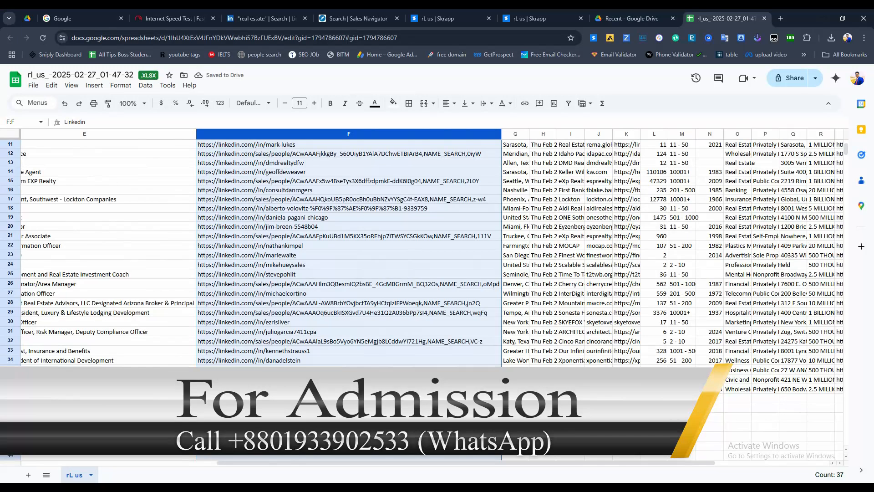
double_click(529, 134)
left_click(530, 134)
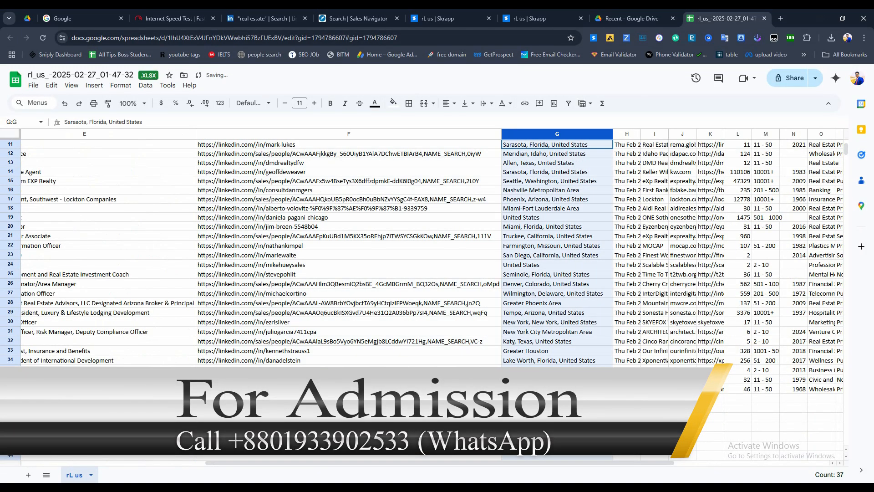
left_click(455, 172)
scroll(456, 172, "up", 2)
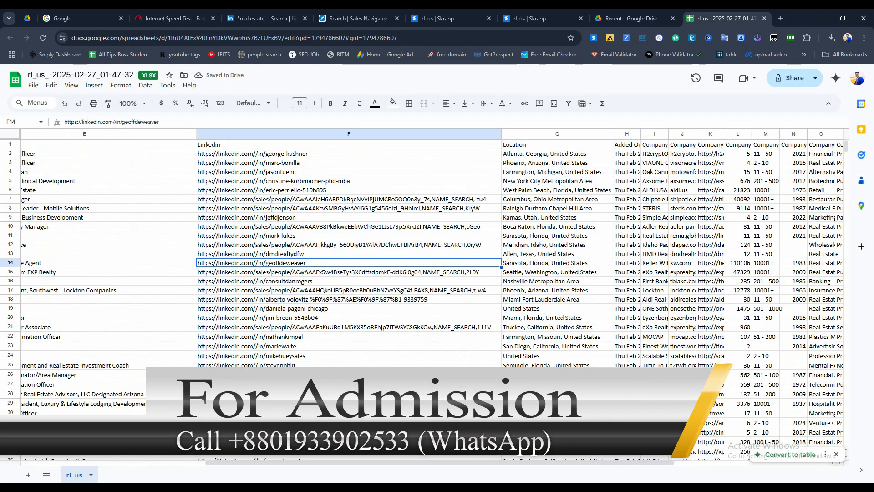
Step: Review the Linkedin profile URLs alongside the names, emails, titles and locations of the exported leads
left_click(348, 162)
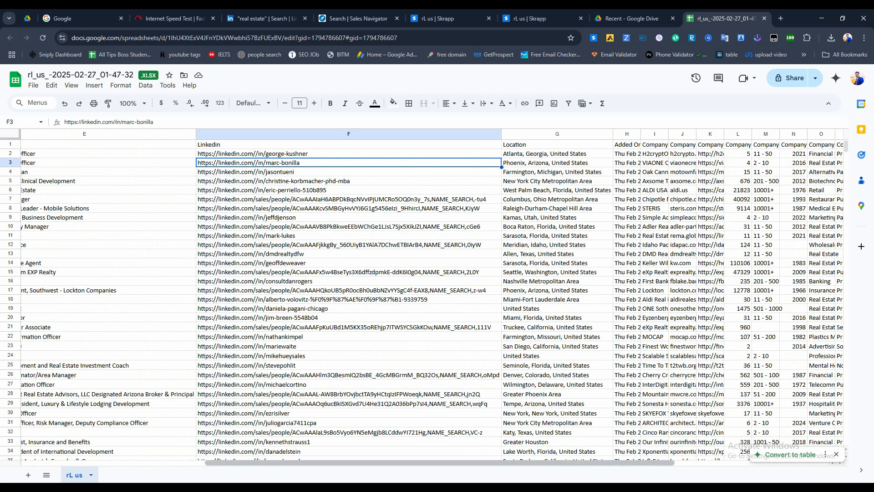
left_click_drag(410, 463, 223, 462)
scroll(424, 300, "down", 4)
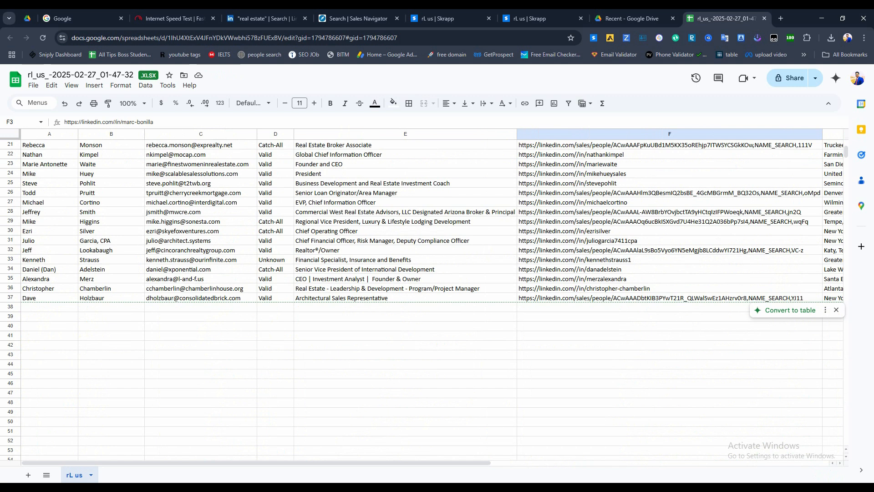
scroll(423, 300, "up", 3)
left_click(669, 301)
left_click(669, 282)
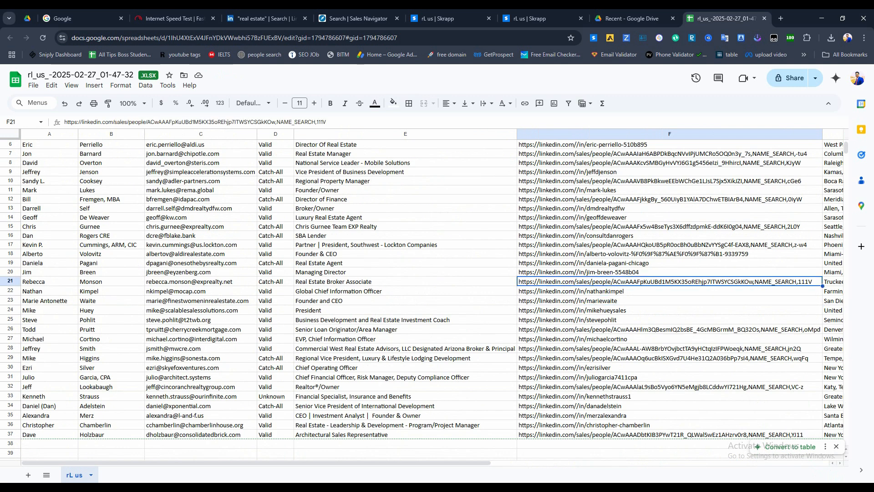
left_click(669, 227)
scroll(669, 236, "up", 1)
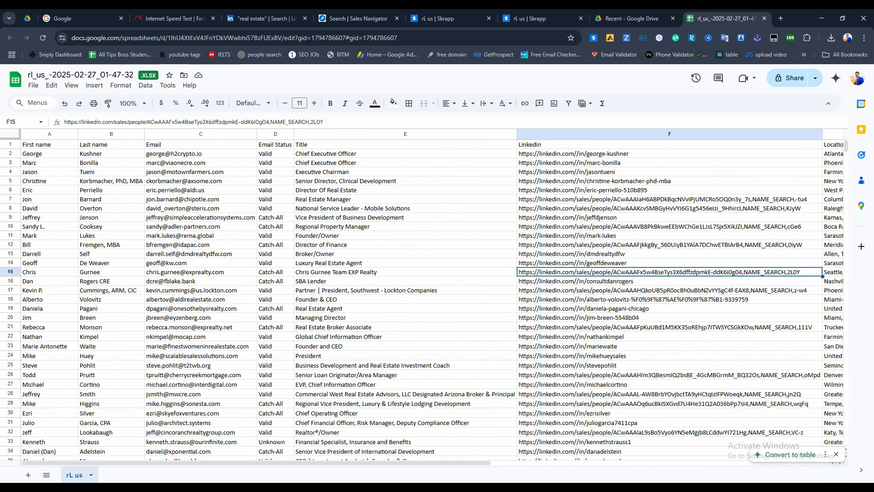
scroll(433, 296, "right", 10)
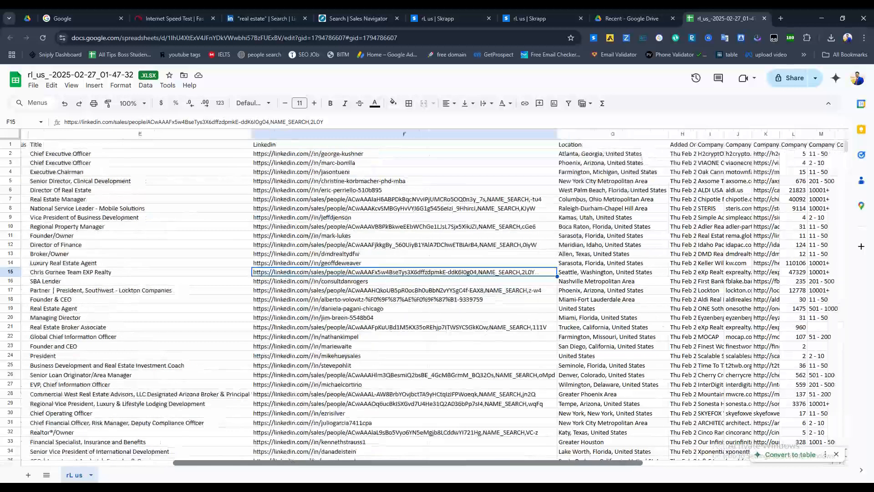
scroll(433, 296, "down", 3)
scroll(433, 295, "up", 3)
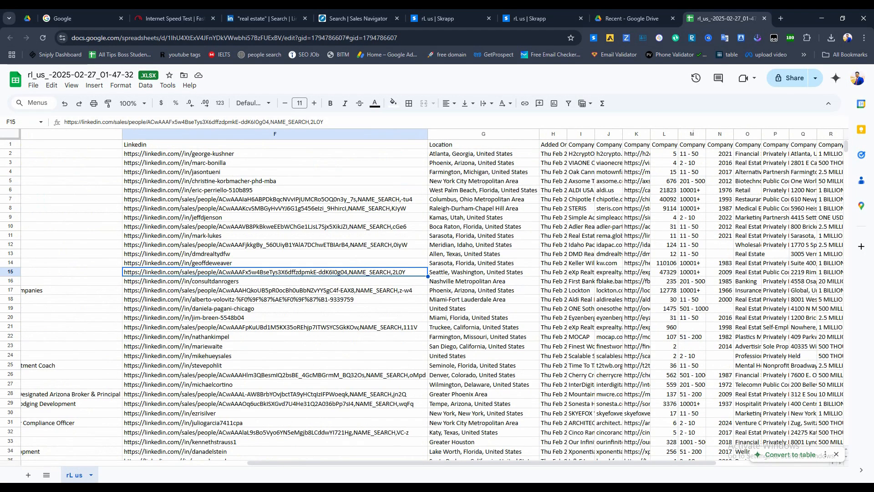
Step: Widen the Added On column to read its dates and delete the column
left_click_drag(567, 134, 610, 134)
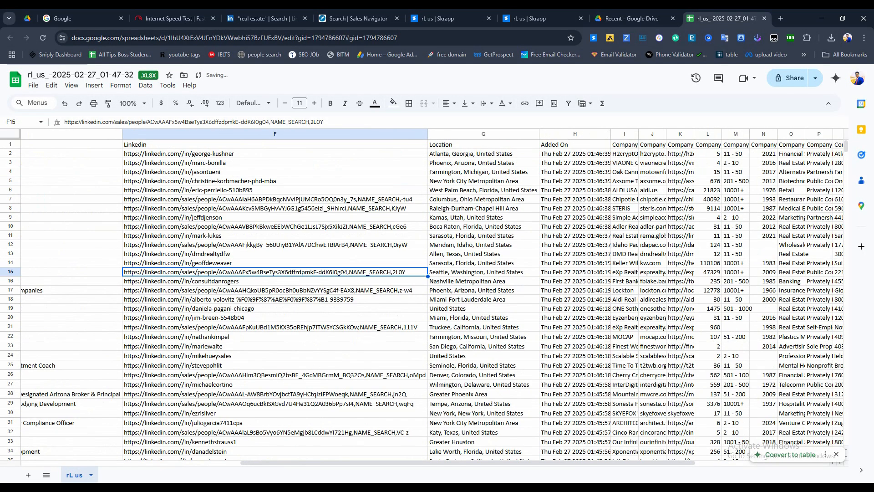
left_click(587, 134)
right_click(588, 135)
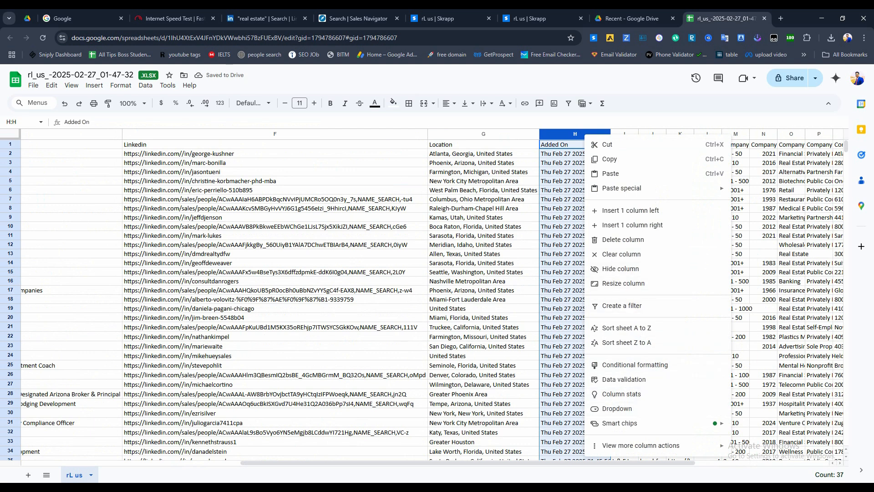
left_click(623, 239)
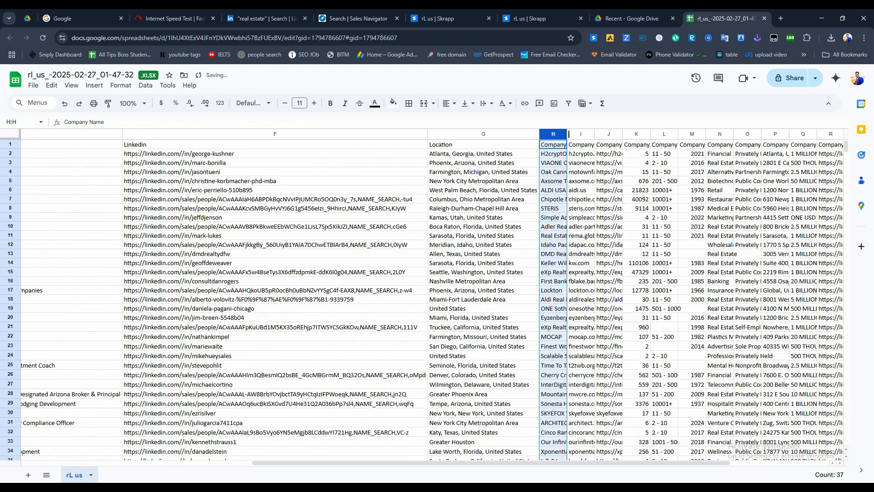
Step: Widen the Company Name column and delete the company domain column next to it
left_click_drag(567, 134, 624, 134)
left_click(581, 190)
right_click(638, 134)
left_click(673, 237)
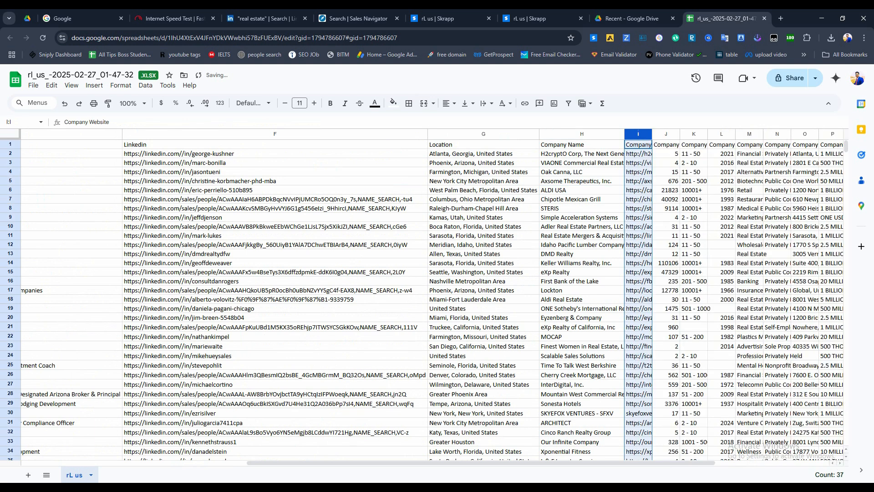
Step: Widen the Company Website column so its URLs are readable
left_click_drag(652, 134, 700, 134)
left_click(662, 208)
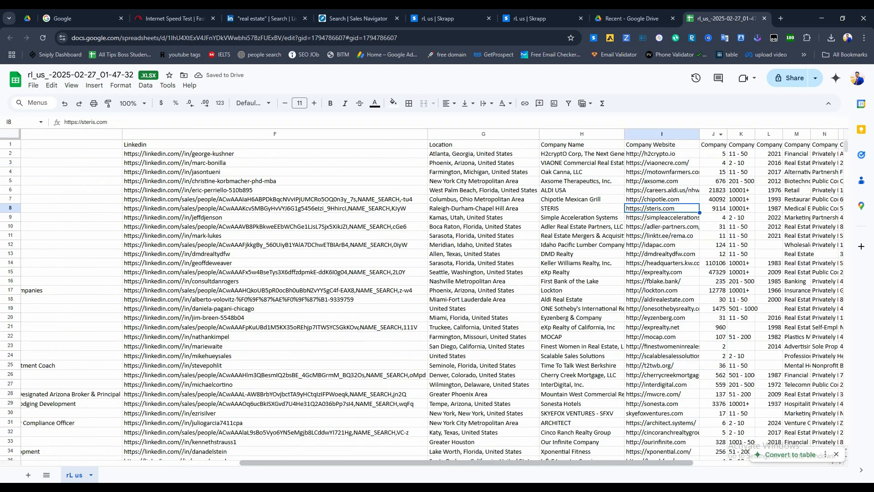
scroll(433, 296, "right", 5)
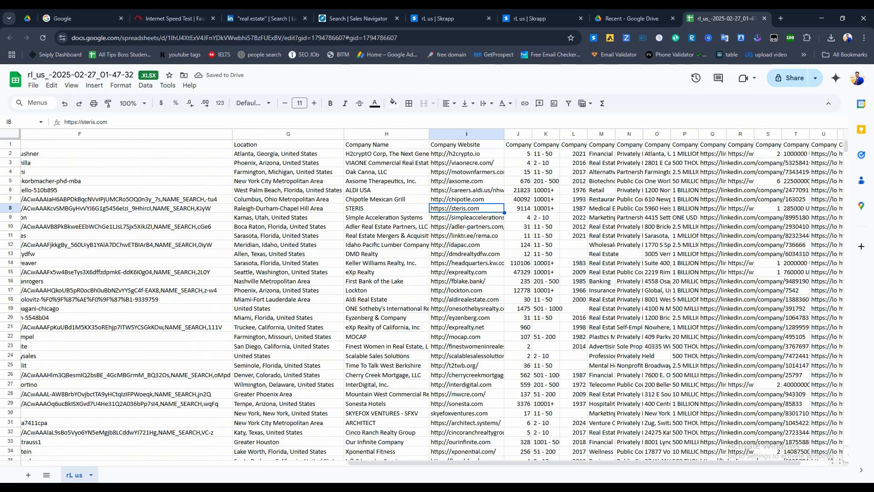
Step: Delete columns J to P, starting with Company Employee Count, next to the Company Website column
left_click_drag(516, 134, 685, 134)
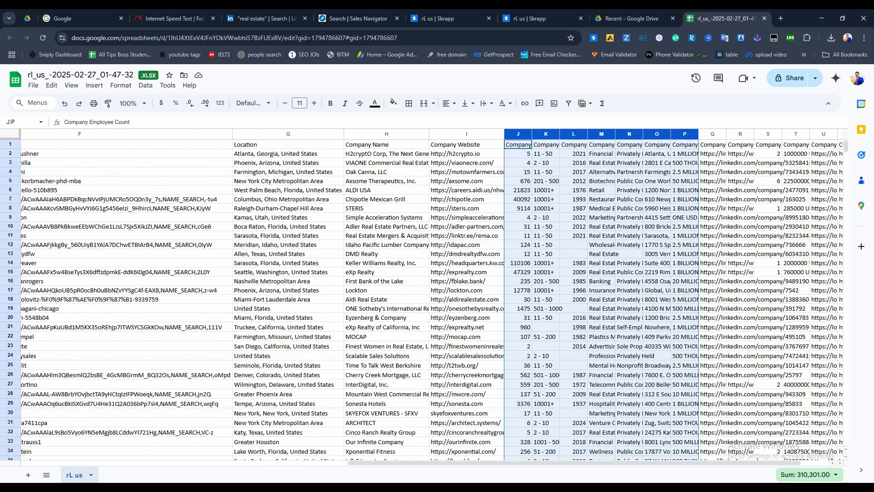
left_click(636, 133)
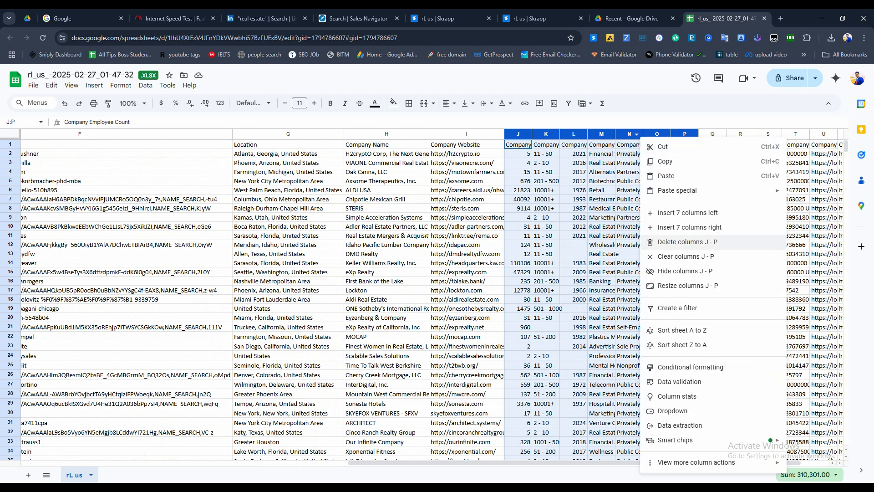
left_click(687, 242)
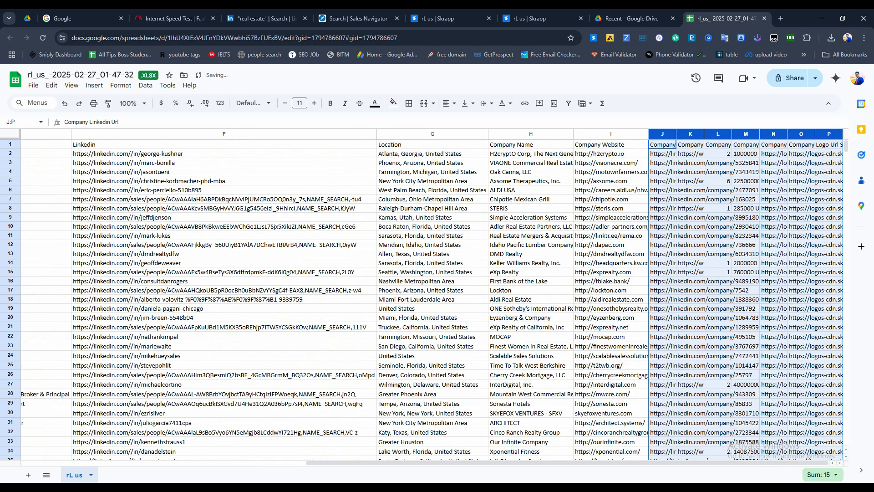
Step: Widen the Company Linkedin Url column to fit its URLs
scroll(428, 296, "down", 6)
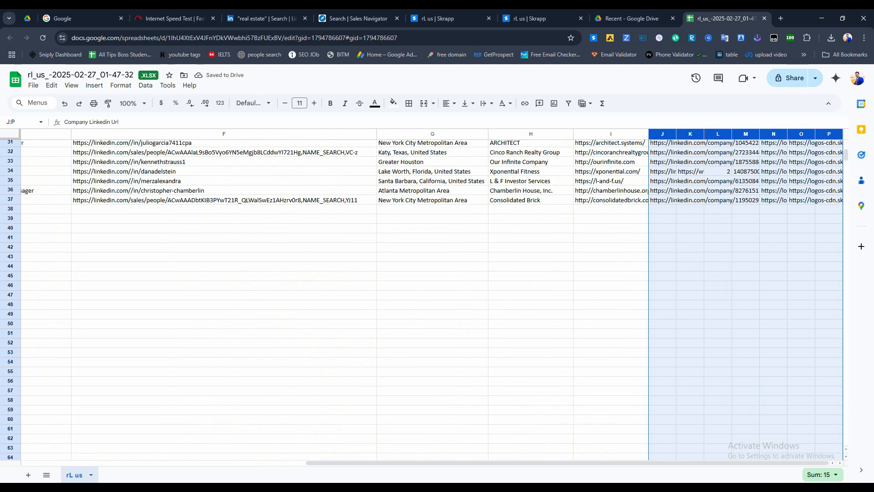
left_click(718, 200)
double_click(676, 134)
scroll(428, 250, "up", 6)
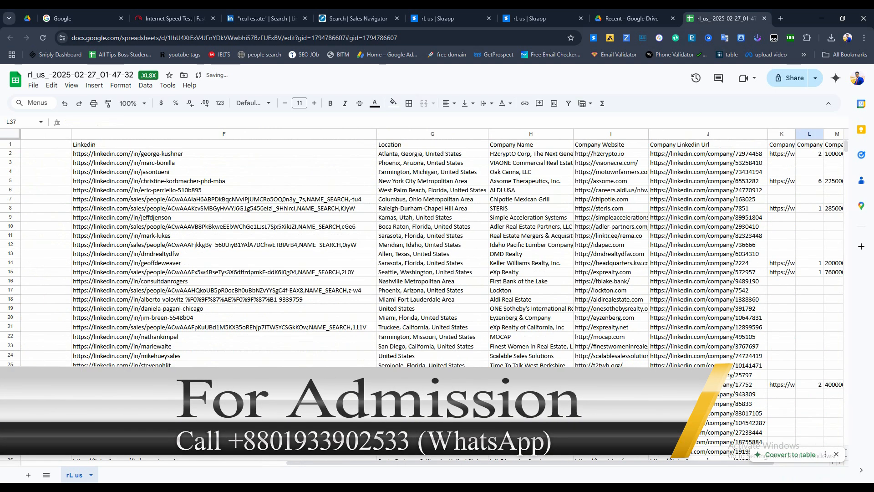
Step: Delete the remaining company detail columns K to P, starting with Company Crunchbase Url
left_click_drag(781, 133, 836, 133)
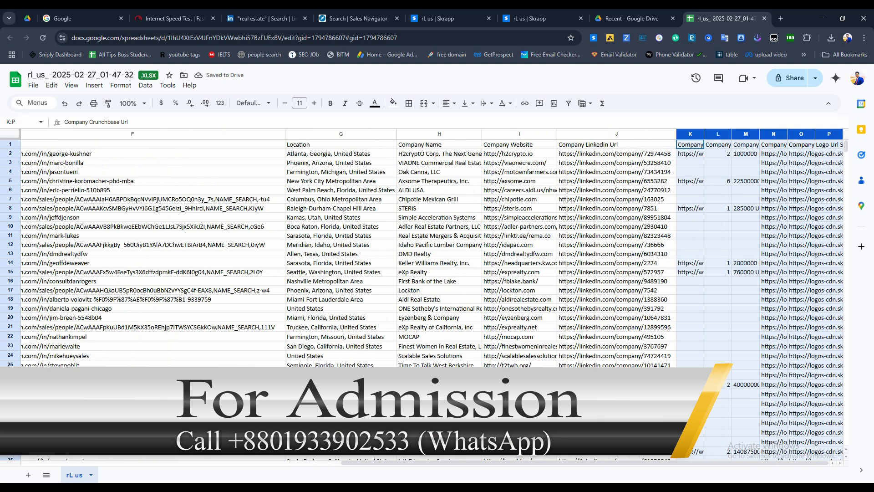
right_click(773, 137)
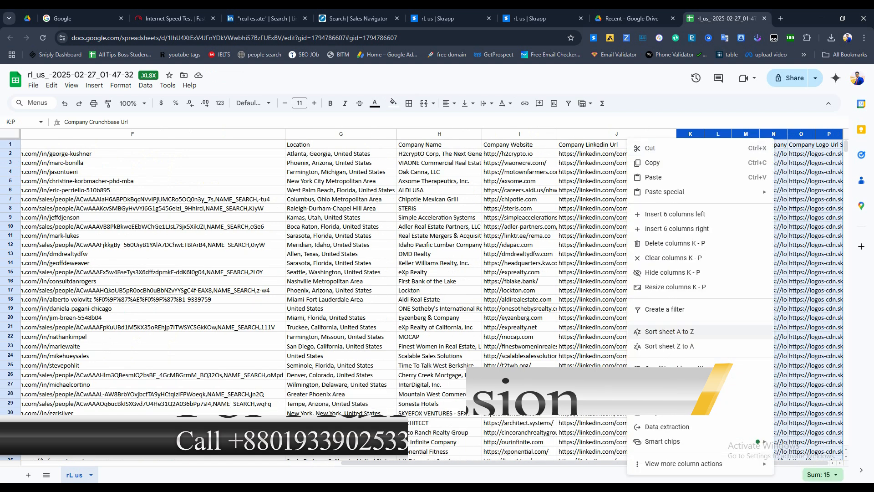
left_click(674, 243)
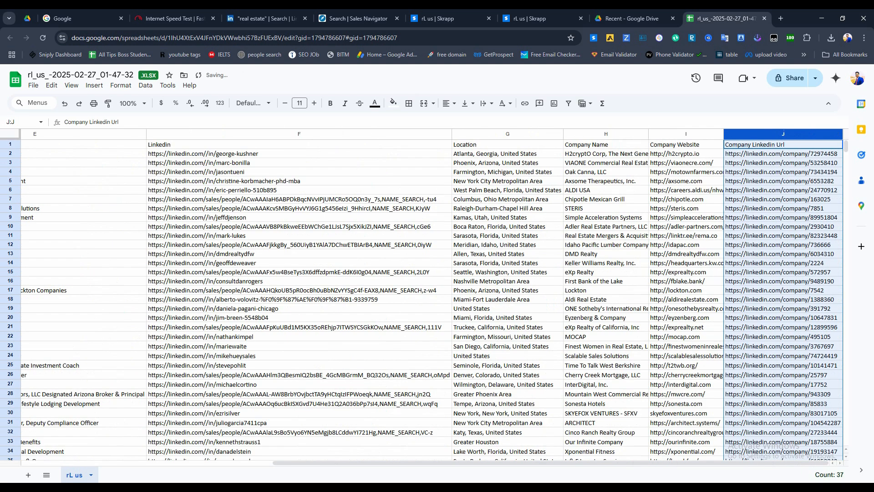
left_click(507, 263)
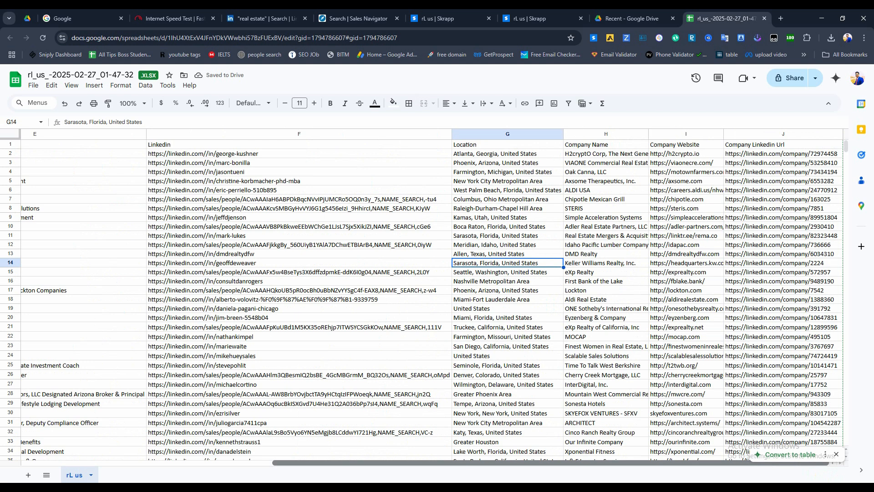
Step: Center-align the whole lead table, range A1:J37
left_click_drag(507, 463, 253, 463)
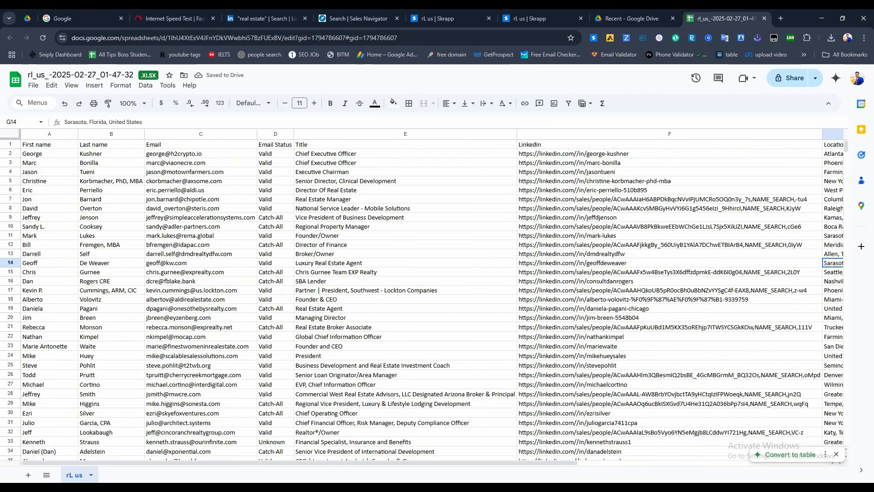
left_click(201, 375)
key("ctrl+a")
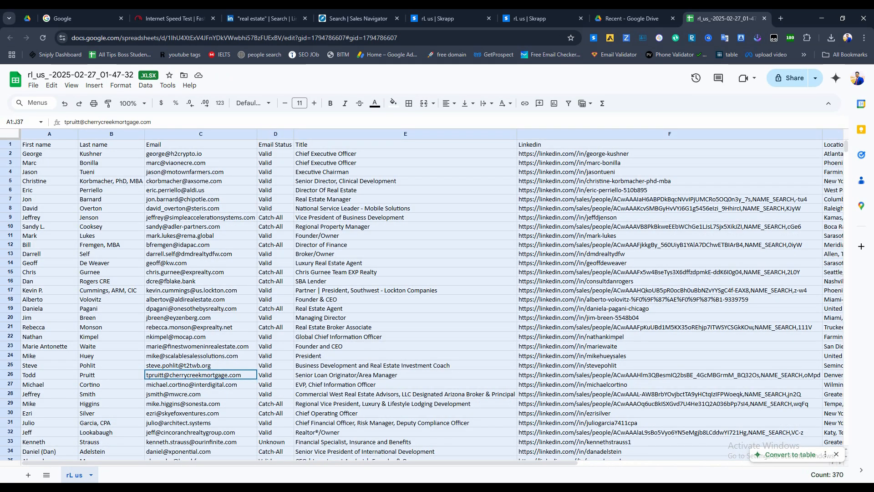
left_click(449, 104)
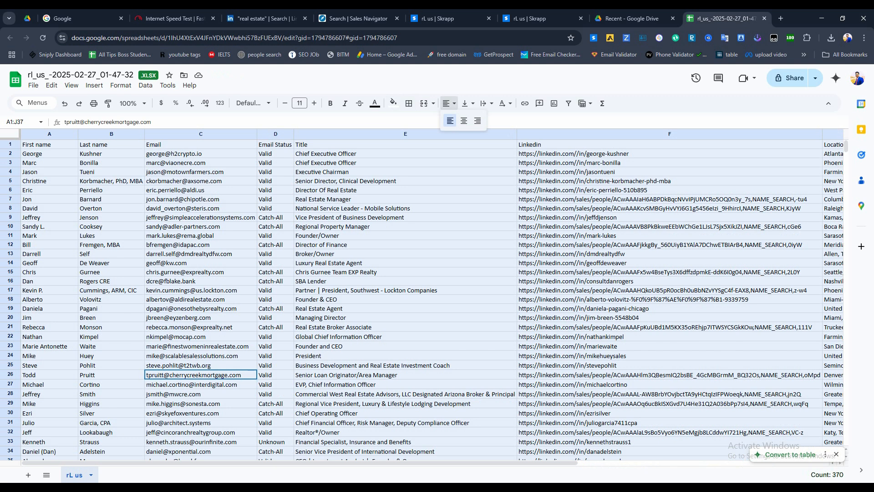
left_click(463, 121)
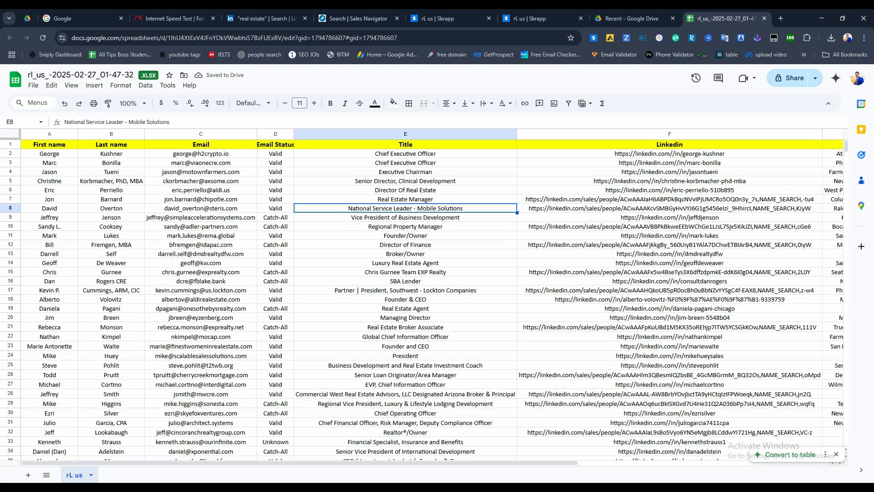
Step: Delete the Email Status column from the lead table
left_click(275, 133)
right_click(273, 134)
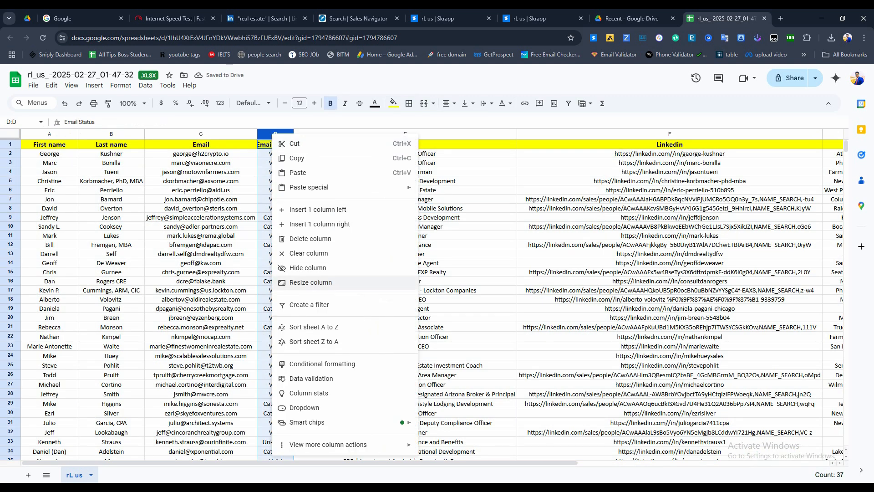
left_click(311, 239)
left_click(368, 218)
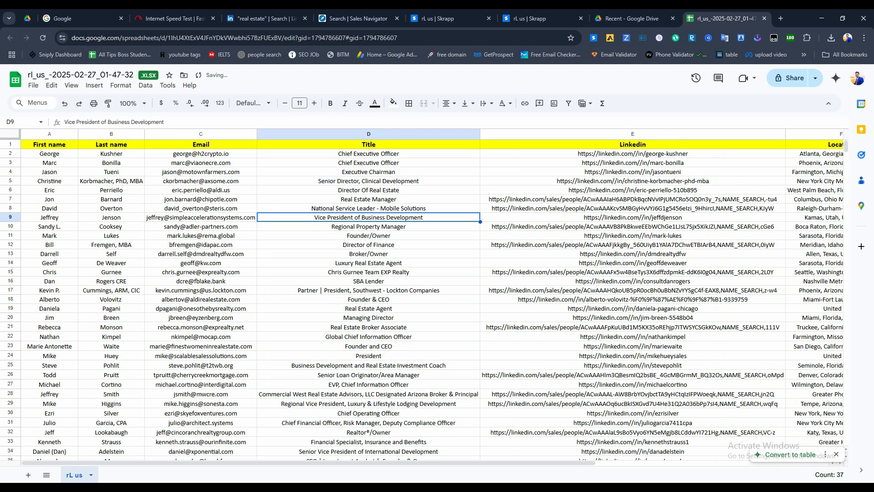
Step: Look over the Email column and copy the first lead's email address in C2
left_click(201, 181)
left_click(201, 162)
scroll(424, 301, "down", 7)
scroll(423, 301, "up", 7)
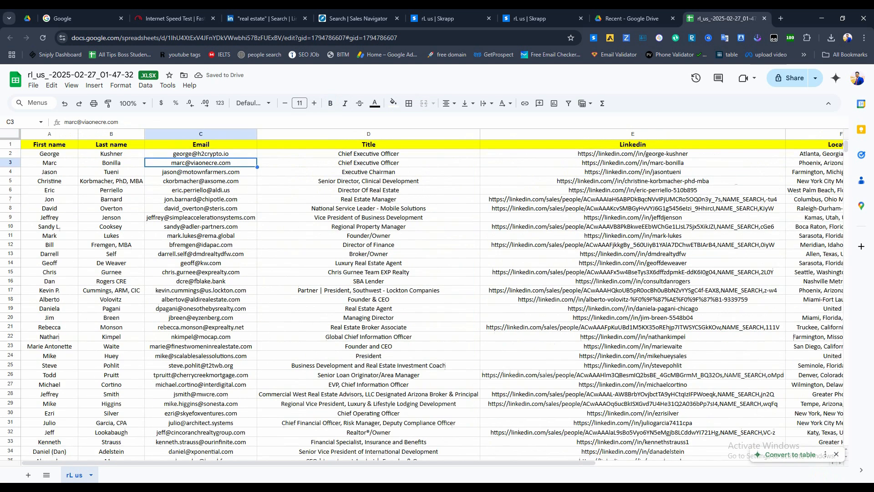
left_click(200, 153)
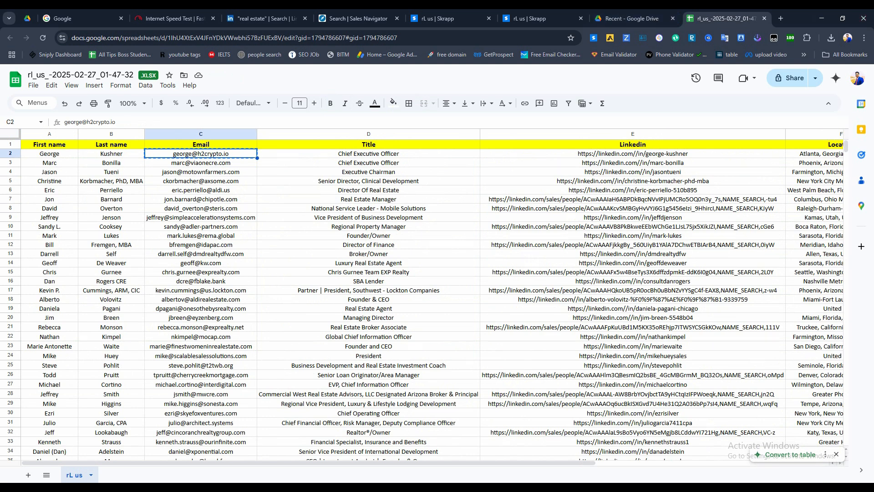
Step: Switch to Gmail, compose a message to the copied address with the same address as subject, and send it
left_click(781, 18)
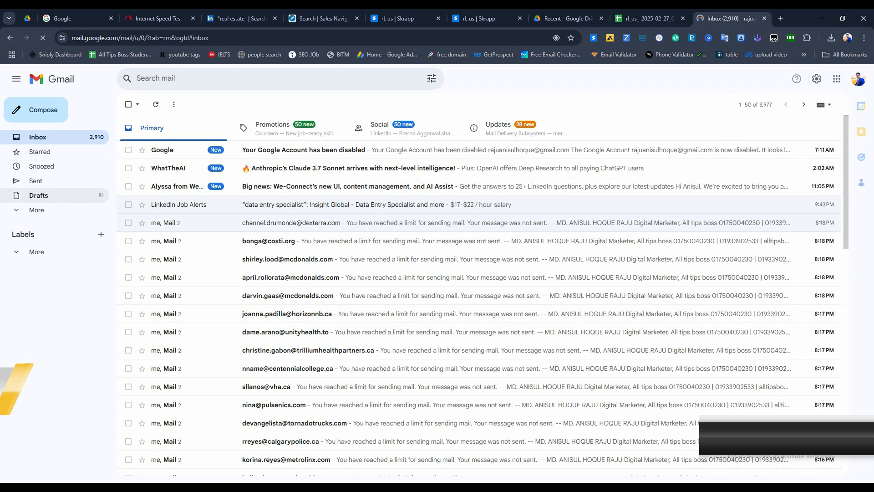
left_click(36, 110)
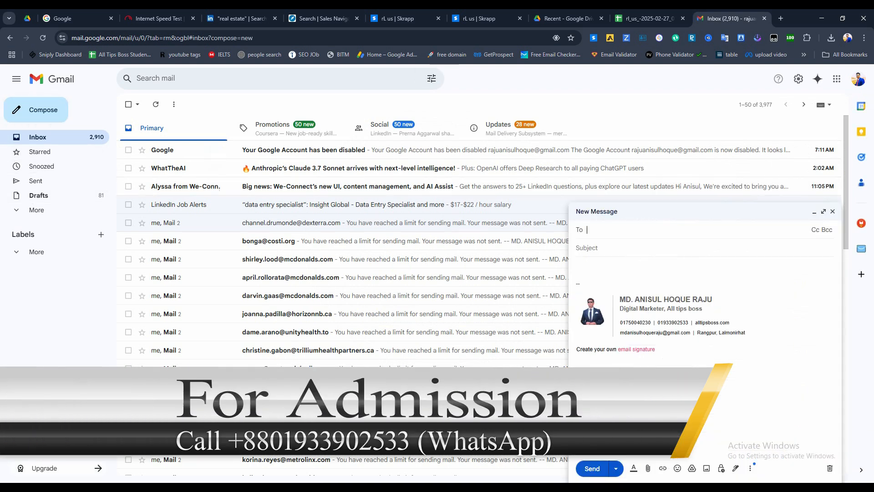
key("ctrl+v")
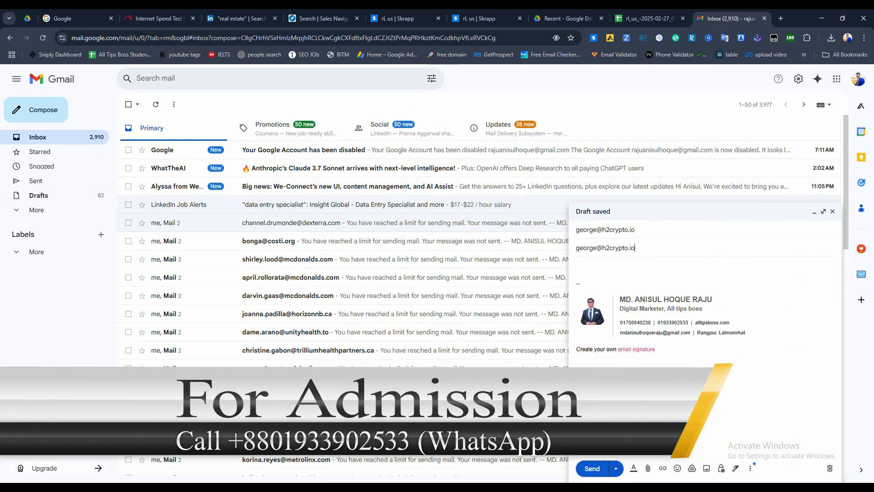
left_click(592, 468)
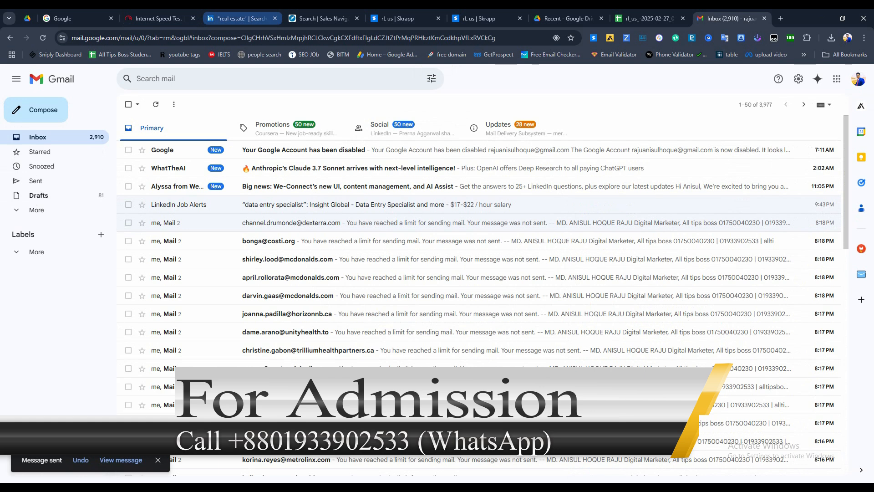
Step: Return to the lead spreadsheet and look through the email addresses down to the last row
left_click(646, 18)
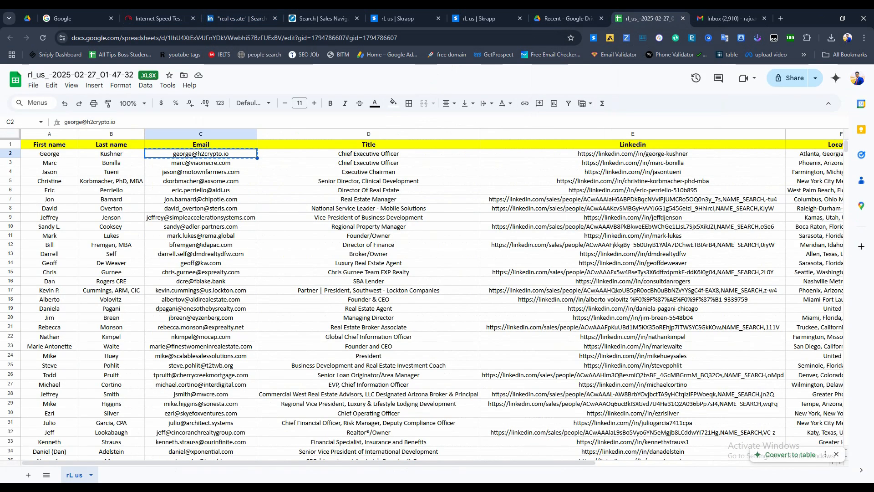
left_click(209, 172)
left_click(201, 163)
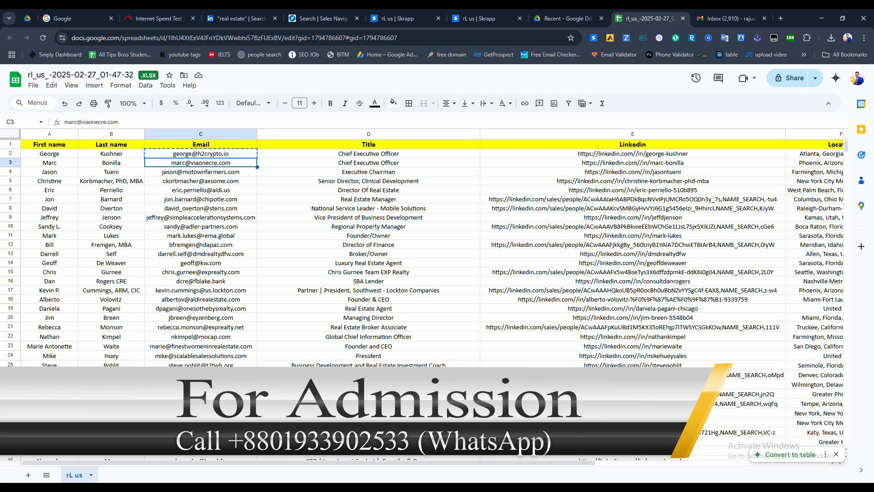
scroll(423, 250, "down", 5)
scroll(423, 250, "up", 5)
left_click_drag(201, 199, 201, 317)
scroll(423, 250, "down", 7)
left_click(368, 298)
scroll(423, 250, "up", 7)
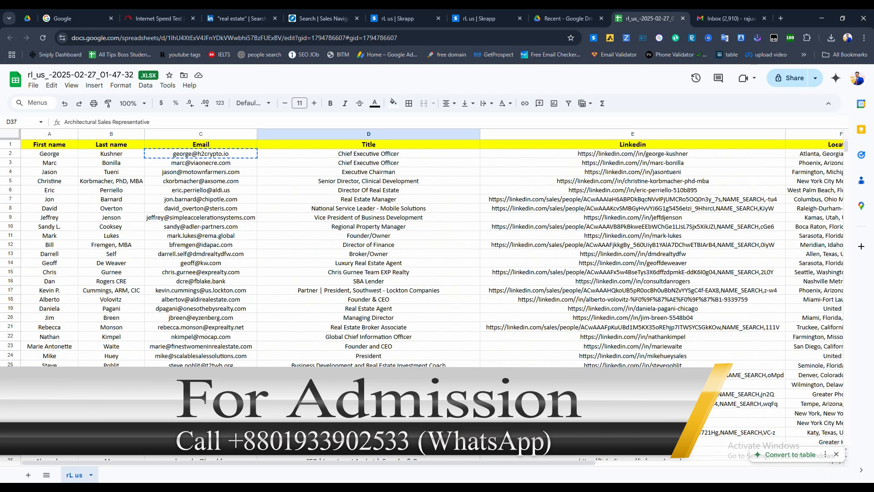
Step: Look through the Linkedin profile URLs alongside the locations and company names
scroll(424, 250, "right", 3)
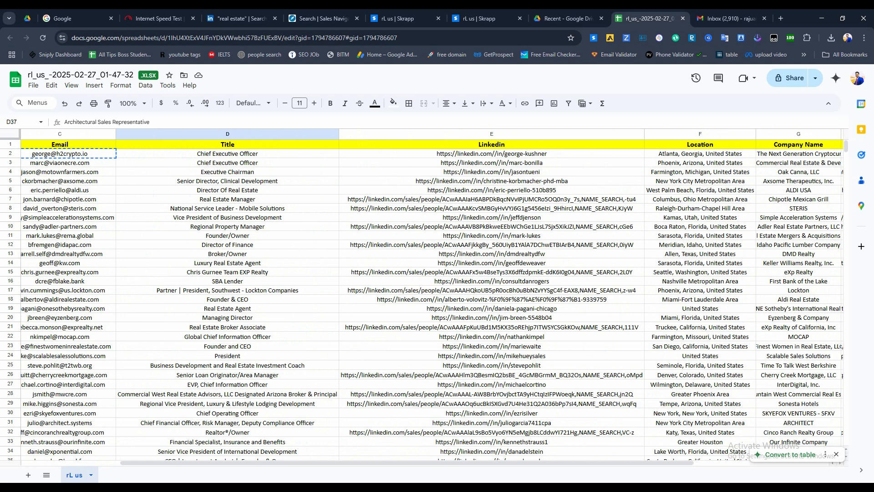
scroll(424, 251, "down", 2)
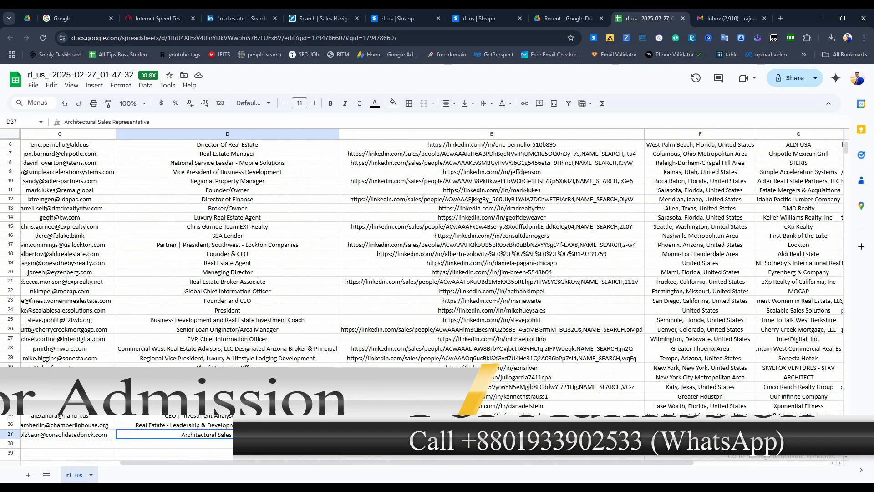
scroll(424, 250, "up", 2)
left_click_drag(492, 154, 491, 364)
left_click(492, 365)
scroll(492, 365, "down", 4)
scroll(423, 250, "up", 7)
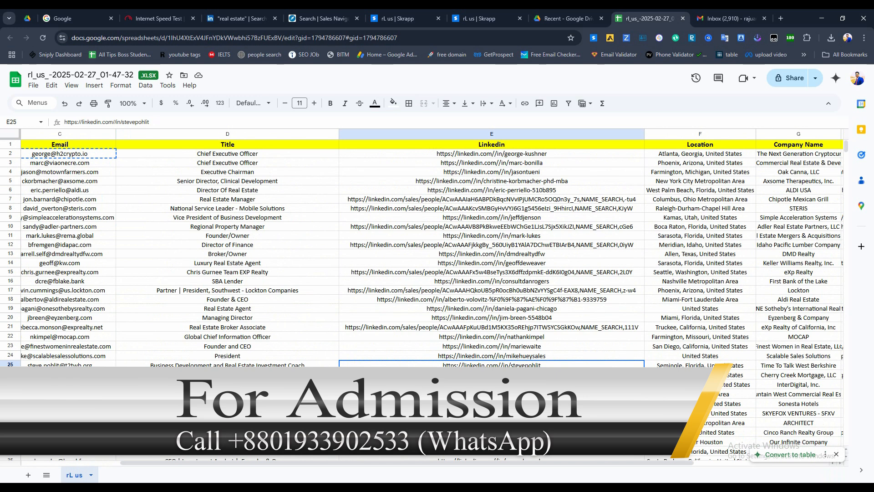
Step: Copy the Linkedin URLs in E2:E37 and create a new blank spreadsheet
left_click_drag(491, 150, 492, 236)
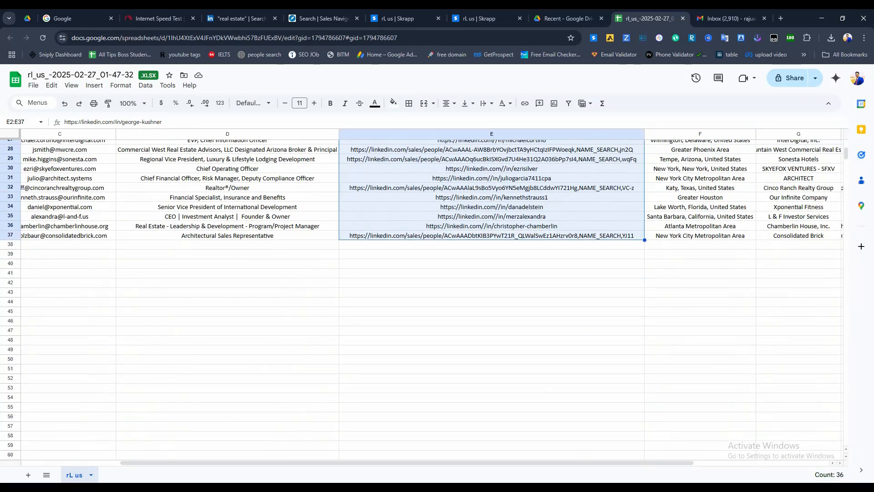
key("ctrl+c")
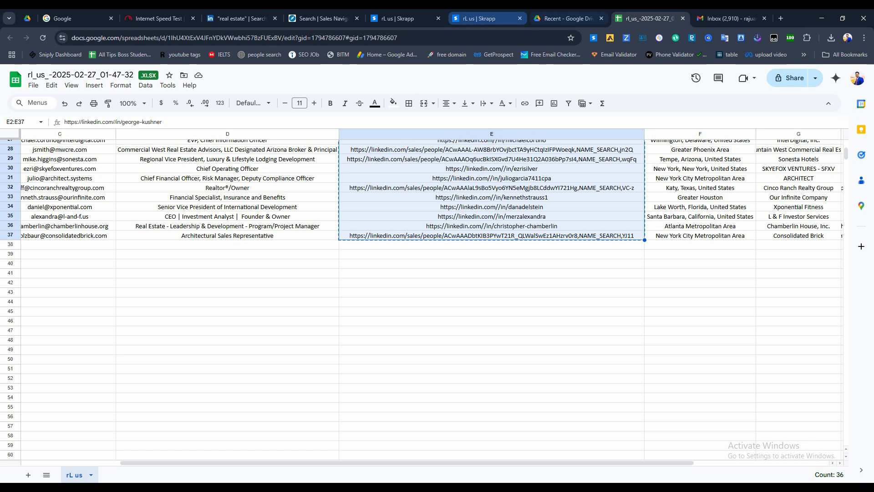
left_click(34, 86)
mouse_move(49, 101)
left_click(206, 104)
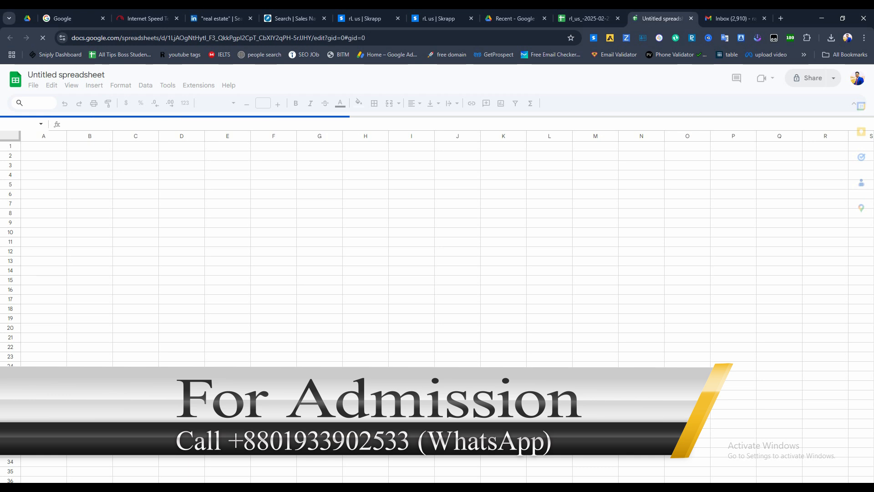
Step: Paste the copied Linkedin URLs into column D of the new spreadsheet, starting at D1
left_click(182, 173)
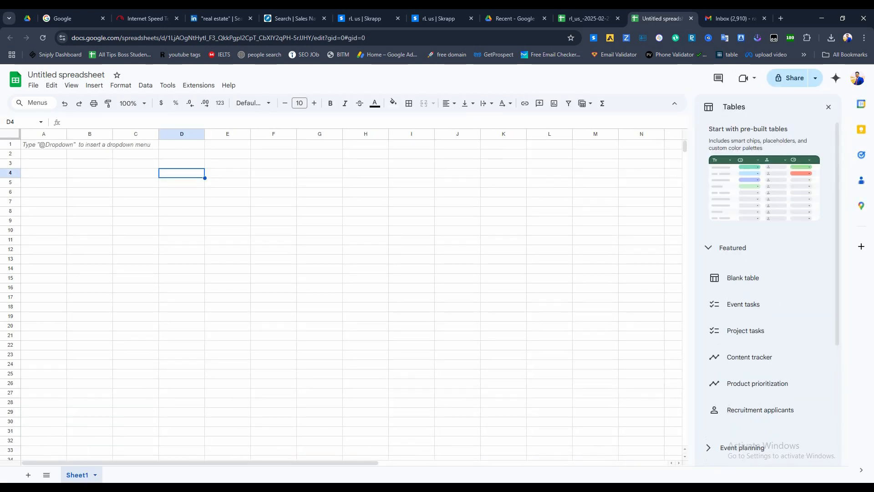
left_click(182, 145)
key("ctrl+v")
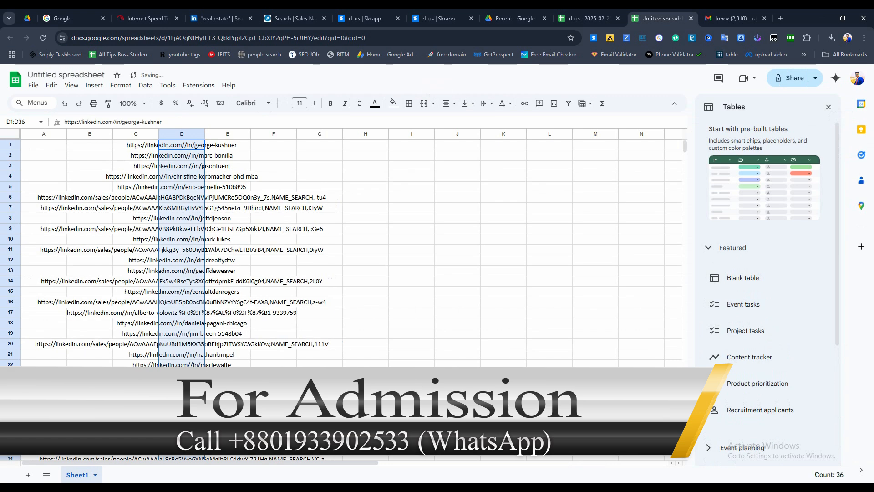
Step: Split the Linkedin URLs in column D into separate columns with the automatically detected separator
left_click(227, 166)
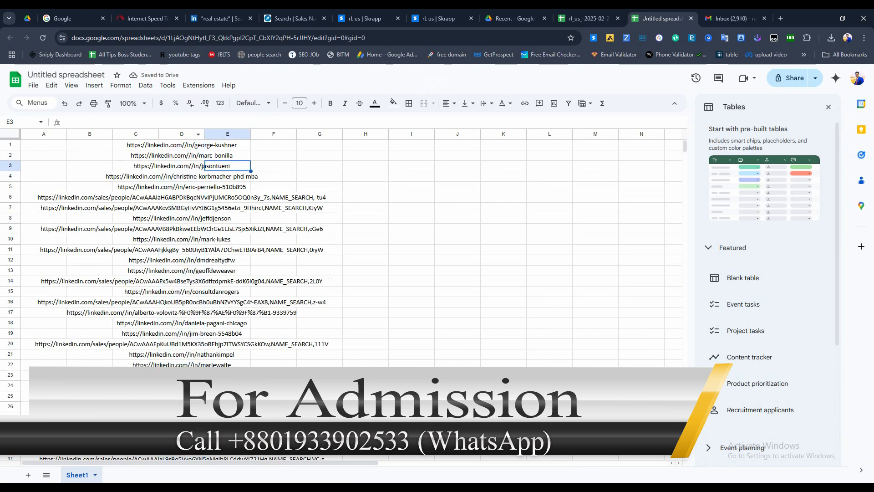
left_click(182, 134)
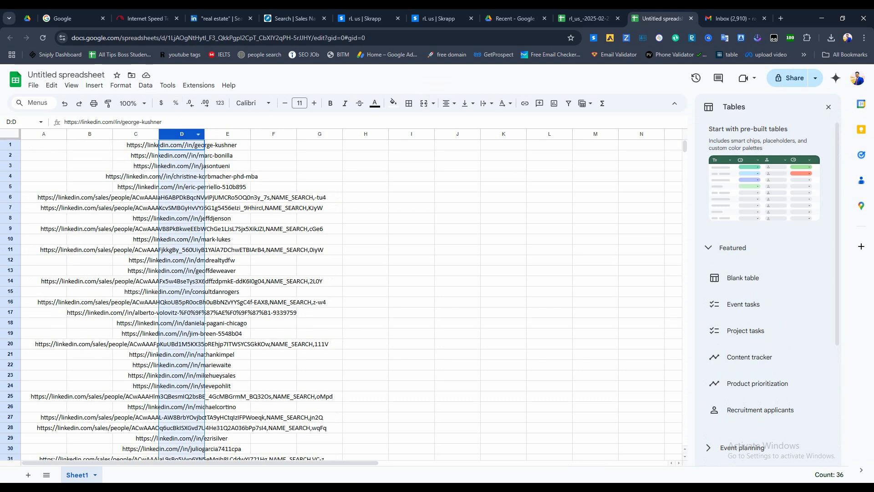
left_click(145, 86)
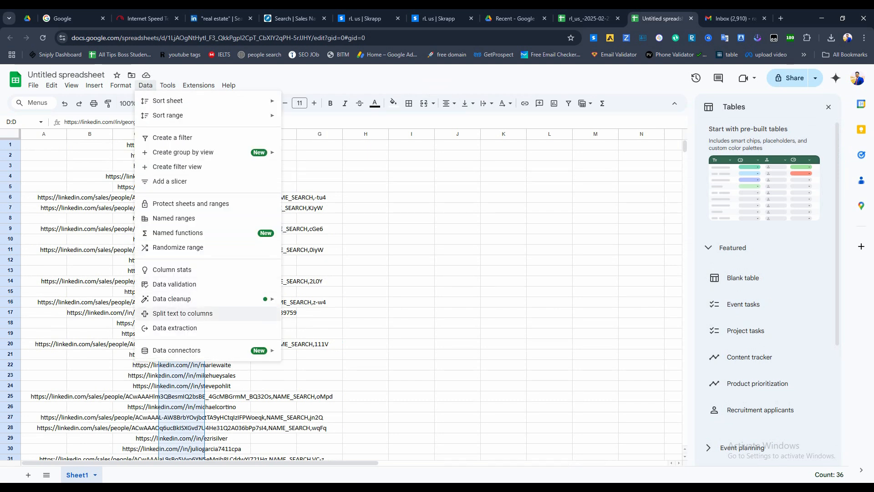
left_click(182, 314)
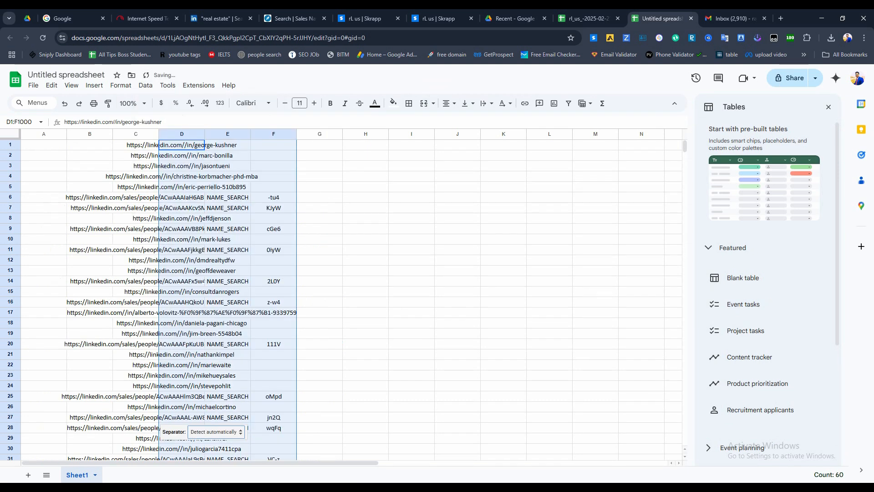
left_click(274, 186)
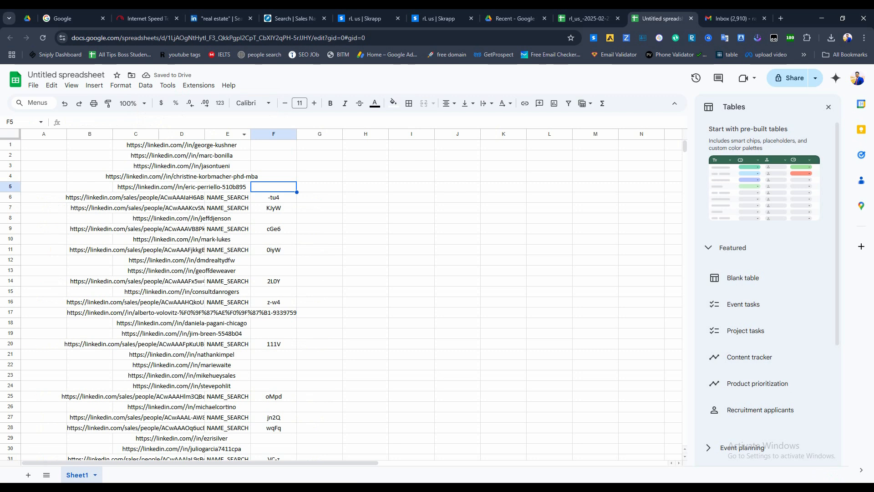
Step: Delete the NAME_SEARCH text and code fragments in columns E and F, and check column D down to its last URL
left_click(228, 134)
left_click(273, 134, "shift")
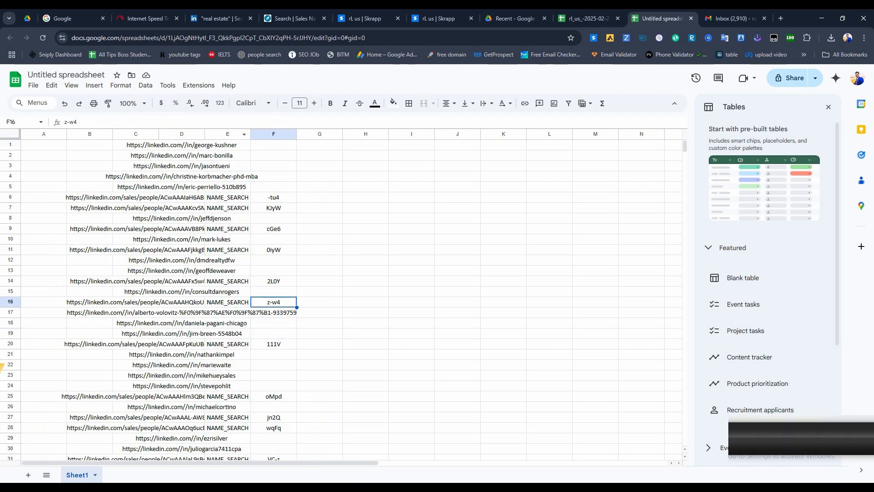
left_click(273, 176)
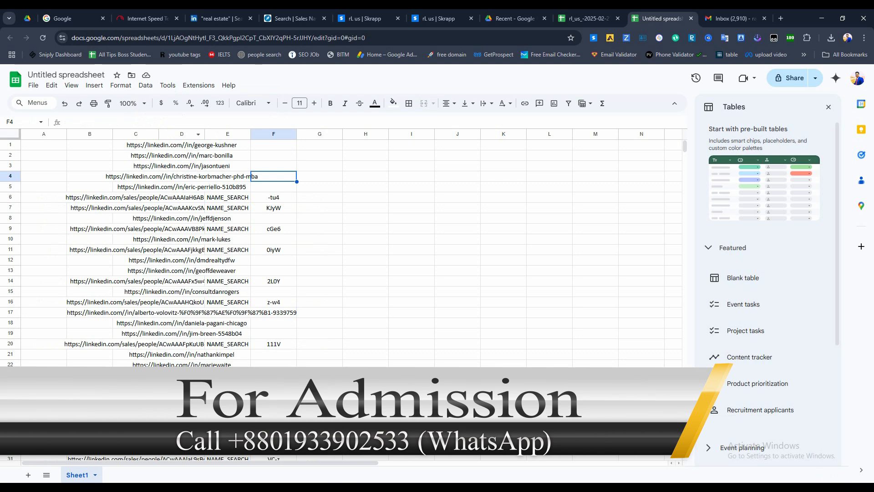
left_click(227, 134)
left_click(274, 134, "shift")
key("Delete")
left_click(228, 249)
scroll(228, 250, "down", 8)
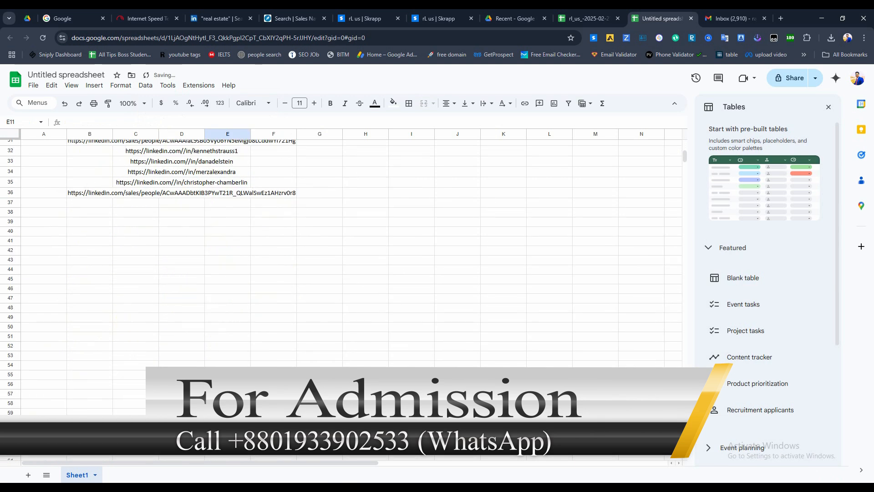
scroll(228, 250, "up", 8)
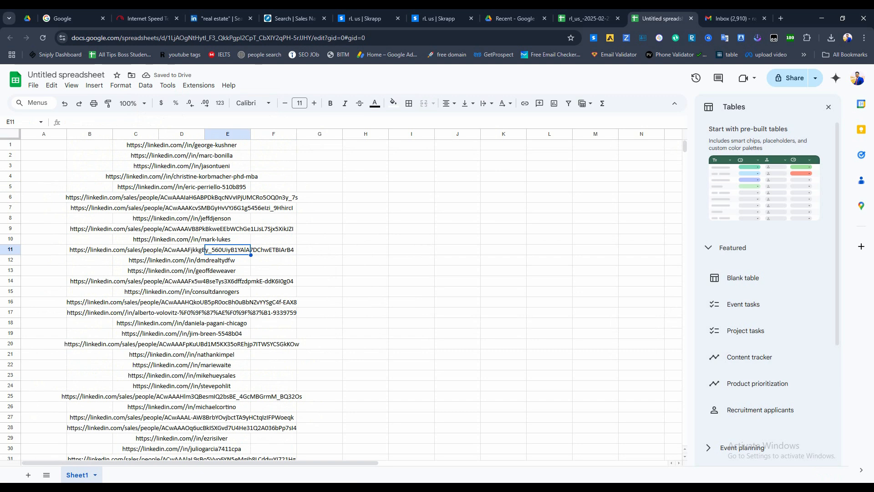
Step: Copy the text "sales/people" from the Linkedin URL in D6
double_click(135, 198)
left_click(182, 197)
double_click(90, 197)
double_click(187, 197)
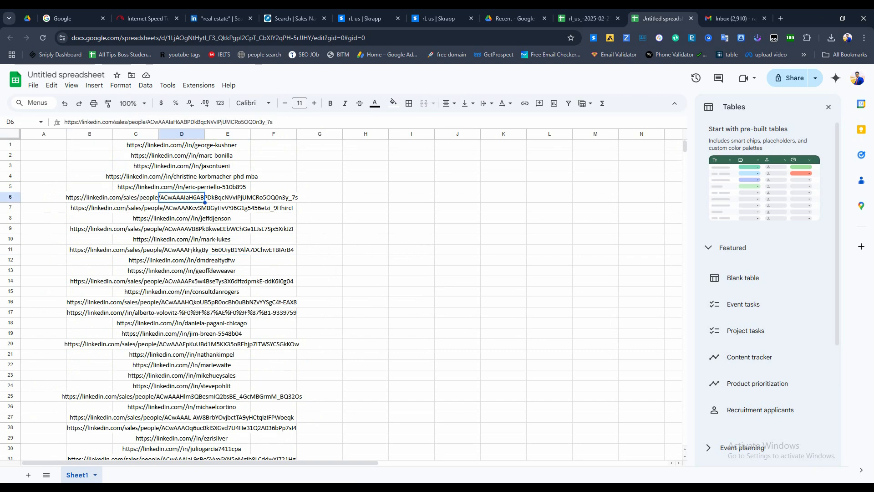
left_click_drag(121, 197, 159, 197)
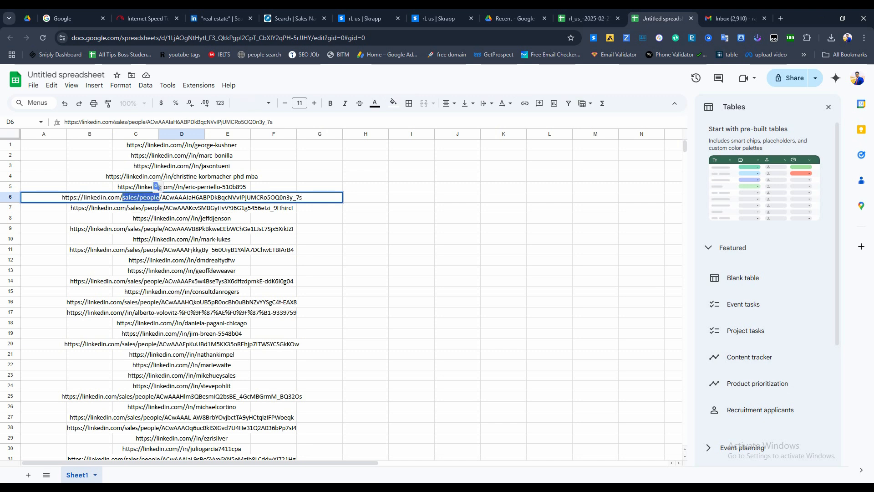
left_click(228, 260)
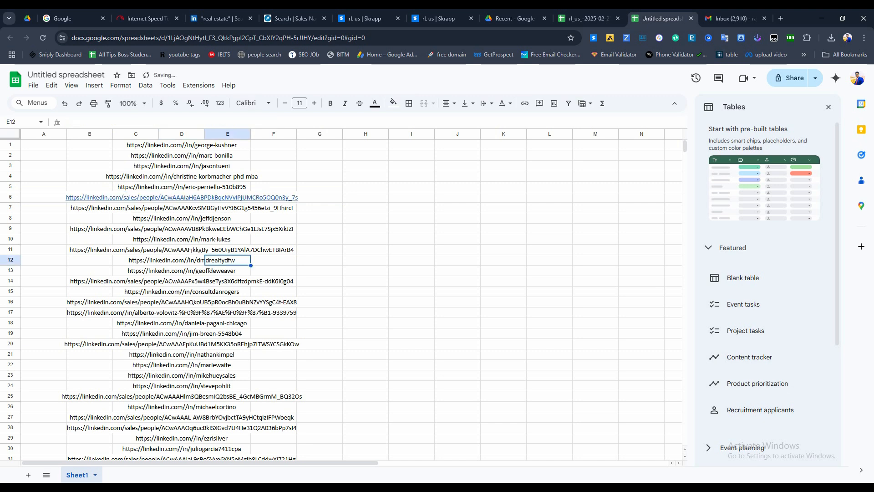
Step: Replace all occurrences of "sales/people" with "in" in column D and copy the column
left_click(182, 134)
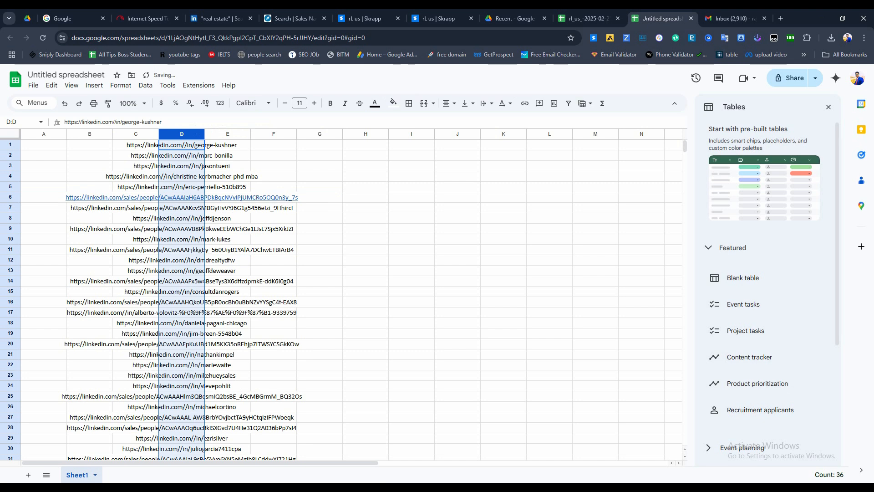
key("ctrl+h")
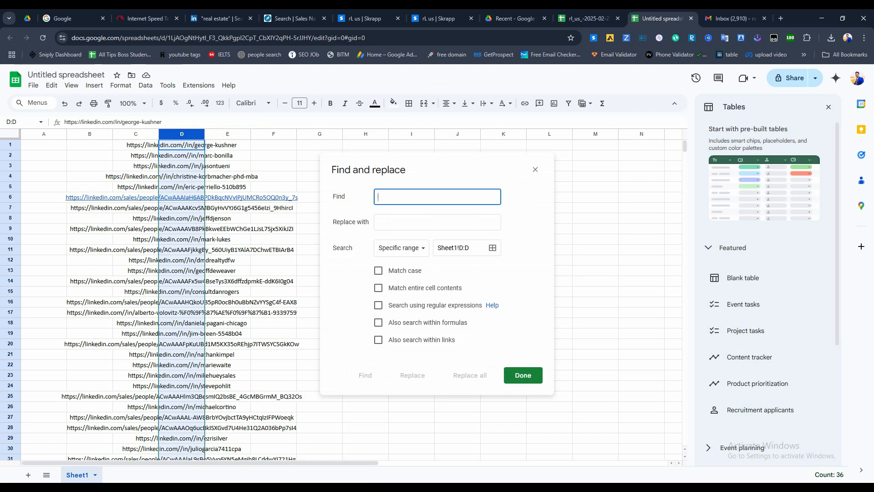
key("ctrl+v")
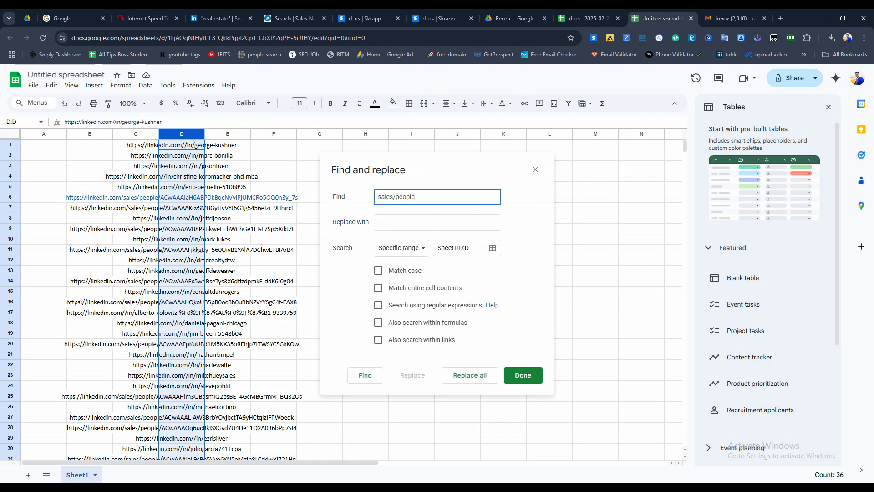
left_click_drag(416, 197, 377, 197)
left_click(416, 197)
left_click(405, 222)
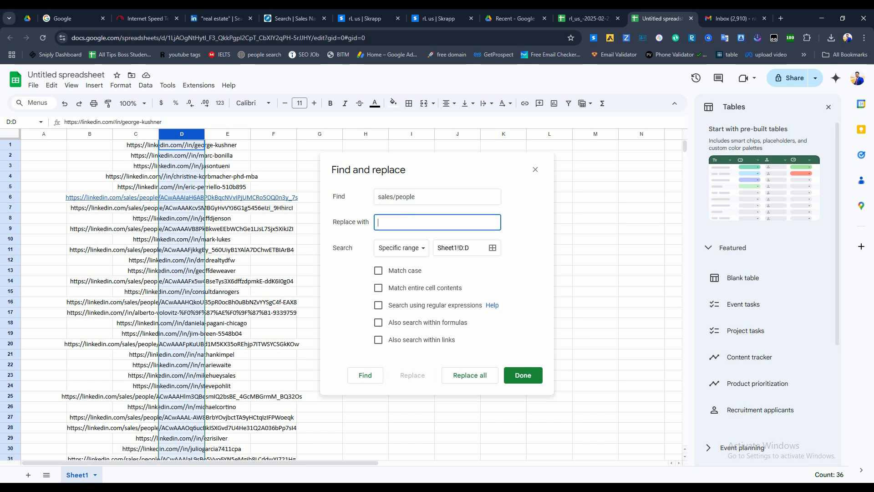
type("in")
left_click_drag(417, 196, 377, 197)
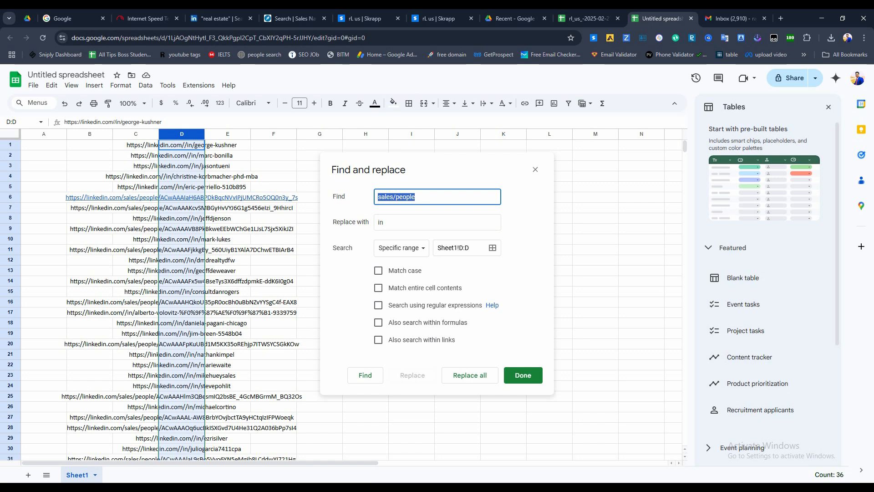
left_click(416, 197)
left_click(385, 223)
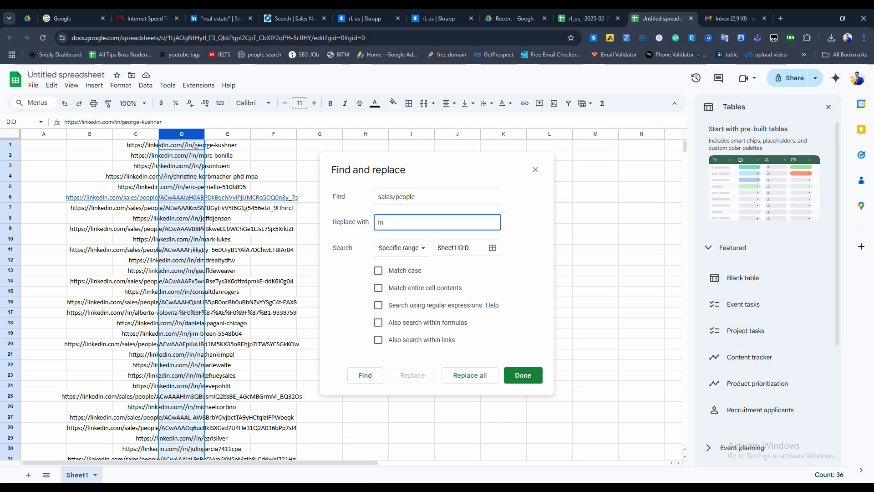
left_click(470, 375)
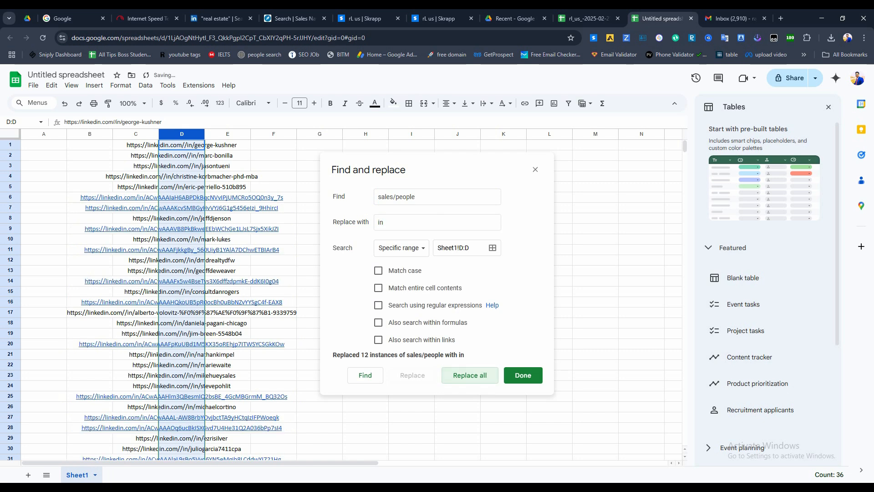
left_click(523, 375)
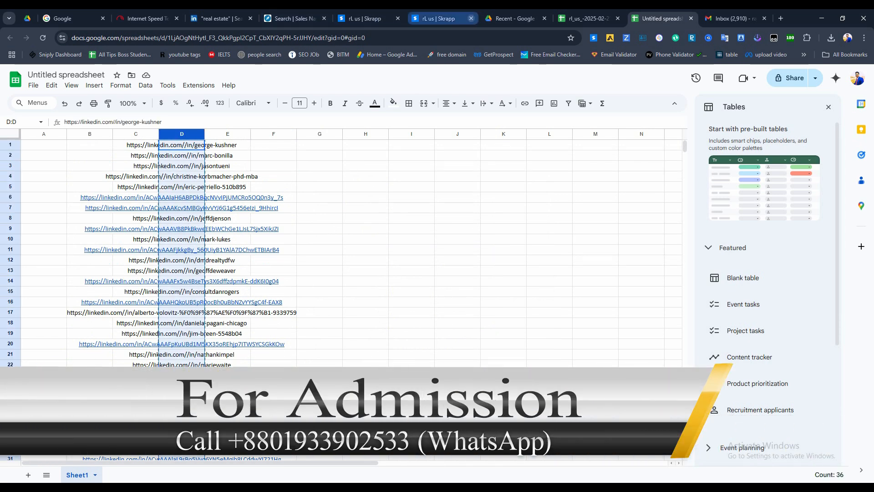
Step: Switch to the rl_us lead spreadsheet and clear the old Linkedin URLs in E2:E37
left_click(587, 18)
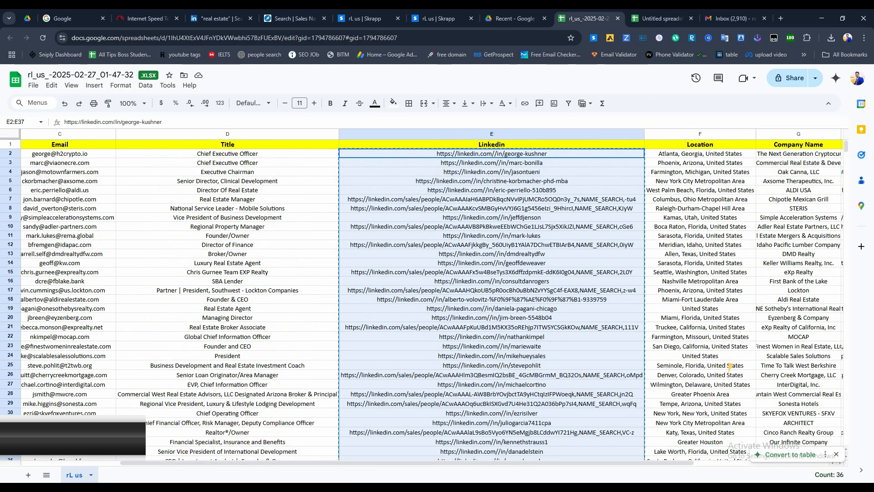
left_click(492, 208)
left_click_drag(492, 154, 492, 216)
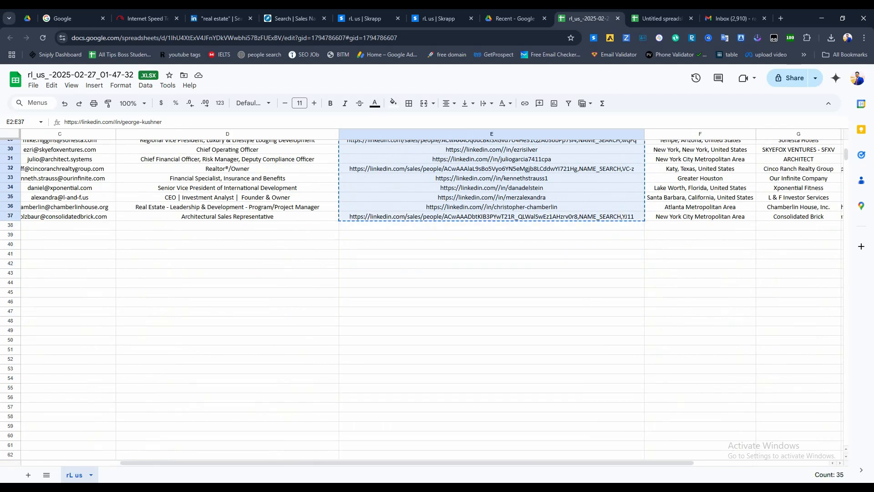
key("Delete")
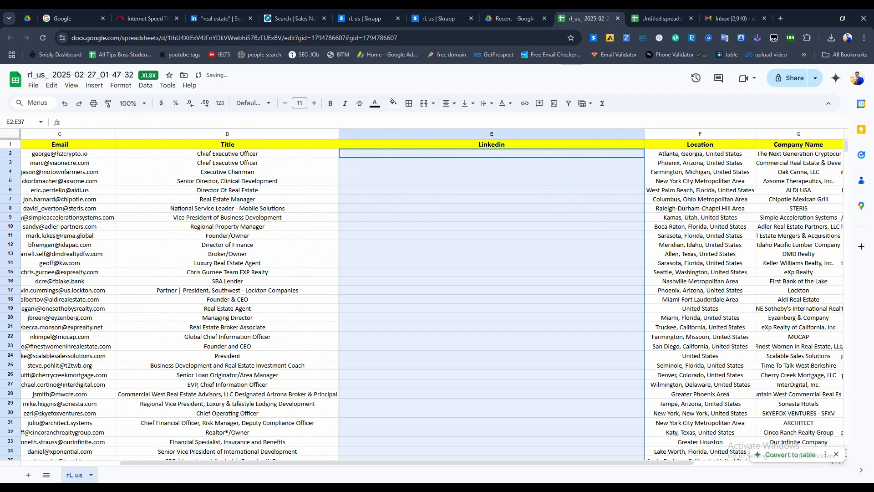
Step: Paste the cleaned URLs into the Linkedin column starting at E2 and check them against the other lead columns
left_click(491, 172)
left_click(492, 154)
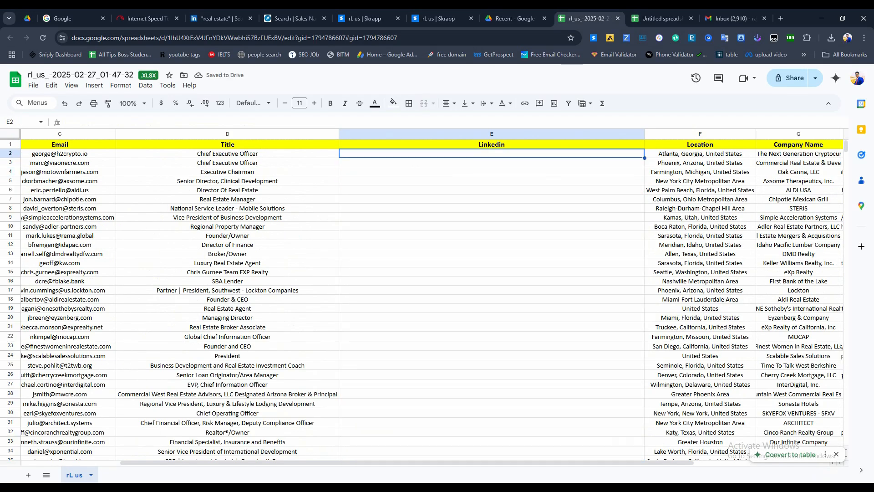
key("ctrl+v")
left_click(492, 226)
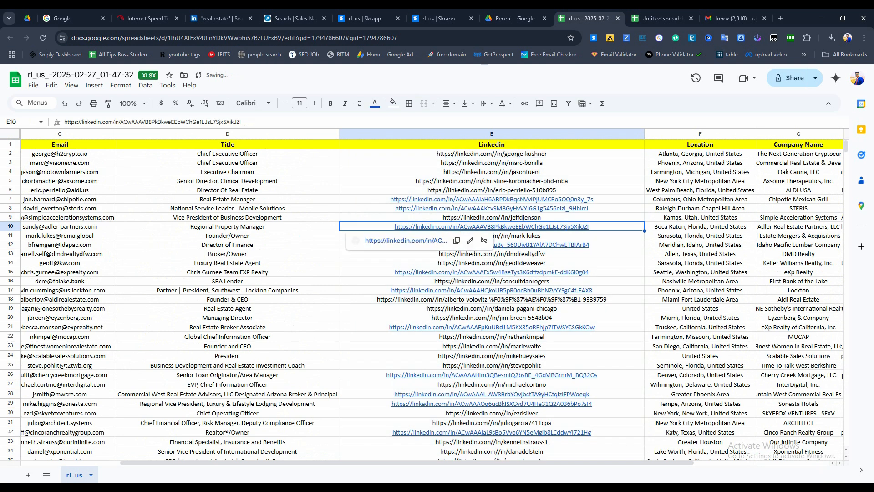
left_click_drag(456, 463, 357, 462)
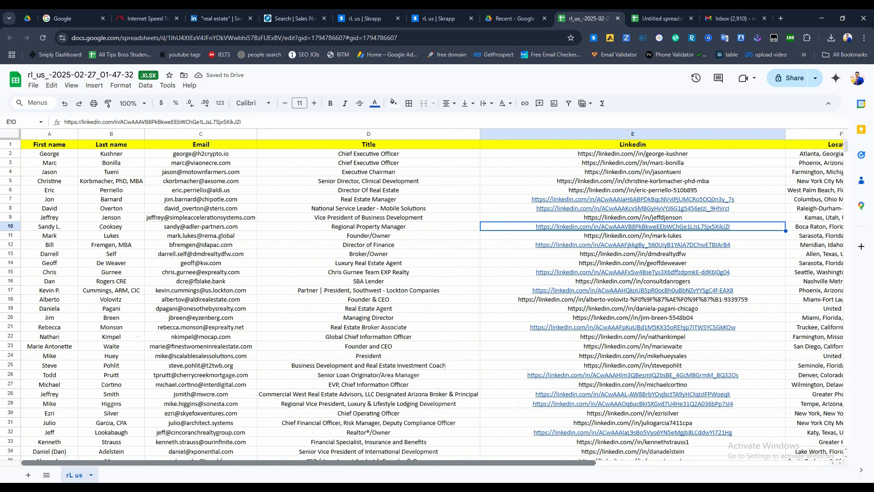
scroll(432, 296, "down", 4)
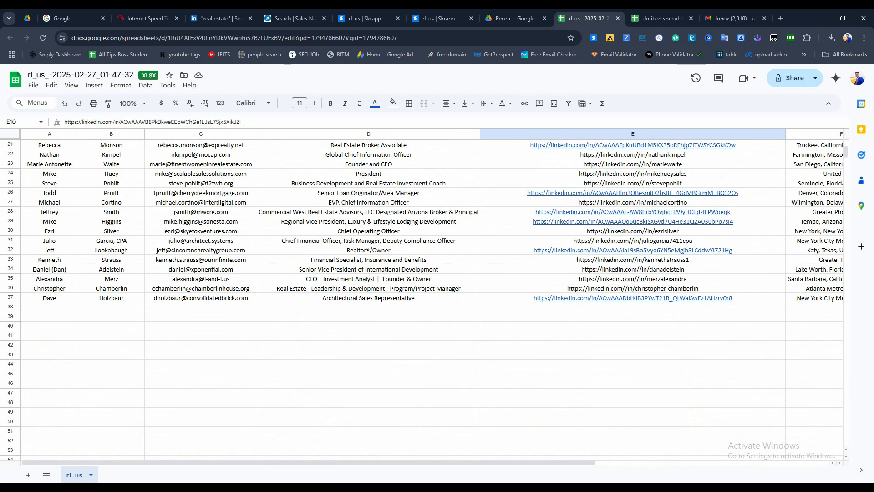
scroll(433, 296, "right", 5)
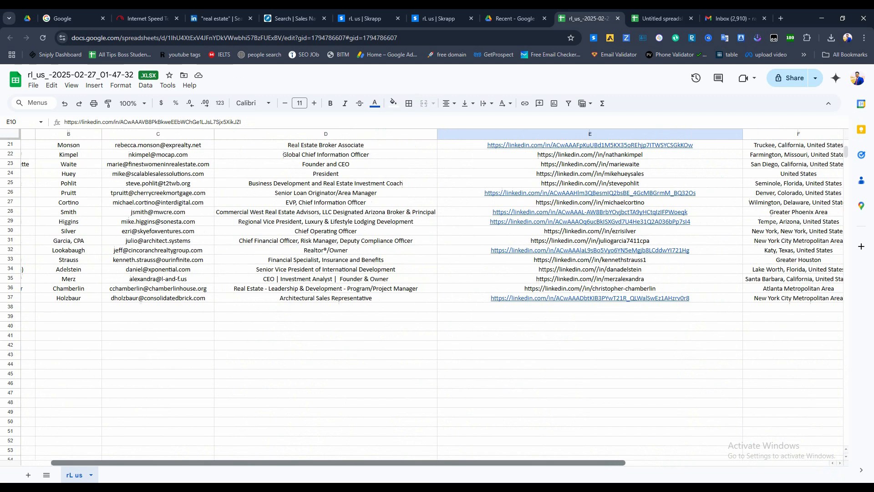
scroll(433, 296, "up", 4)
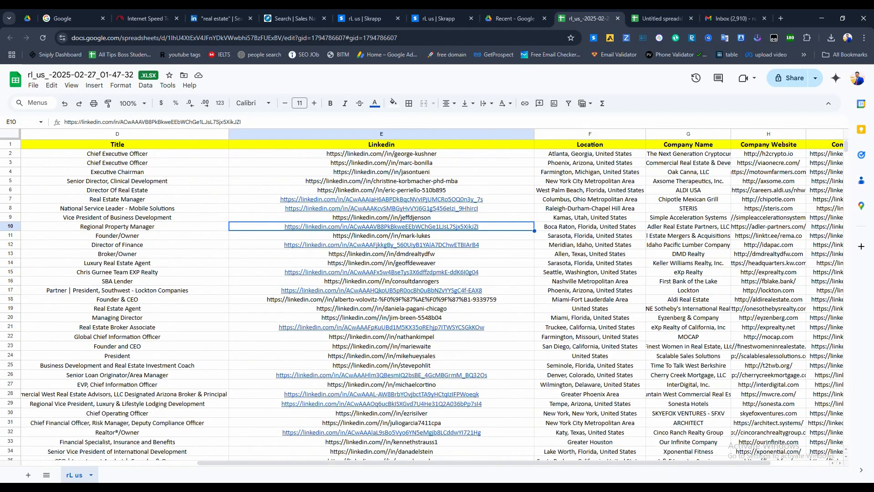